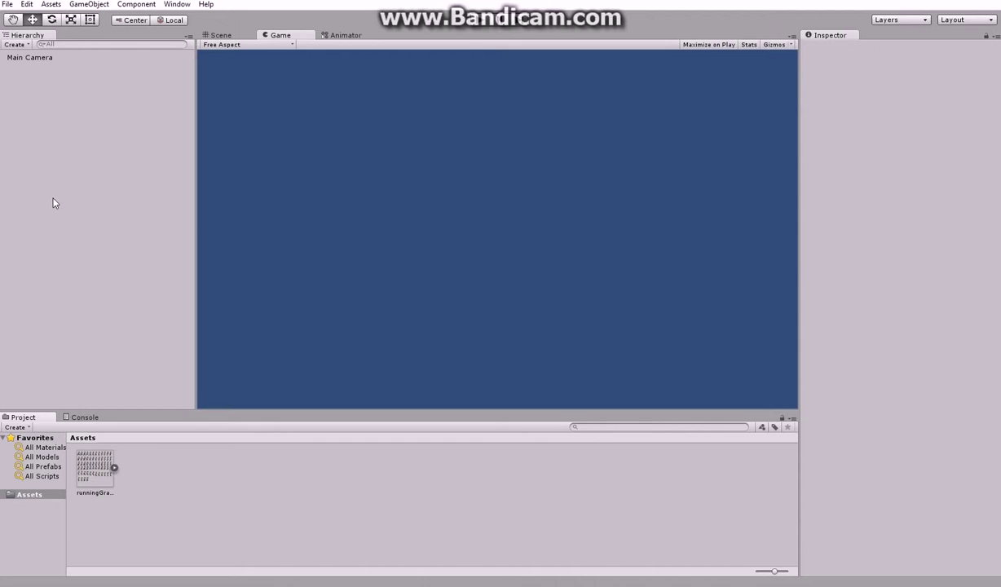
- Create an empty GameObject in the Hierarchy and rename it Player
click(18, 45)
click(33, 58)
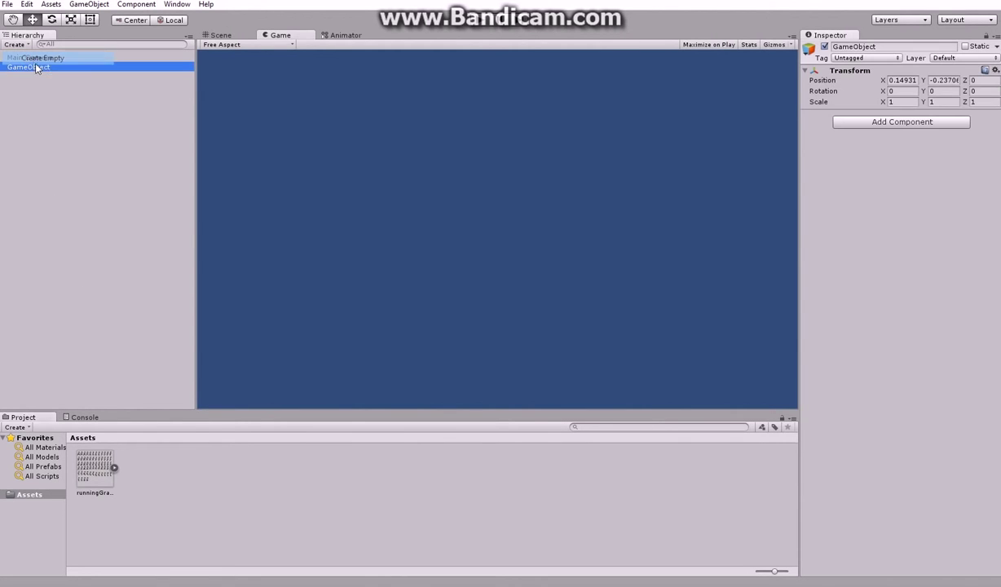
click(47, 67)
text(r)
key(Return)
- Add a Sprite Renderer component to Player
click(909, 122)
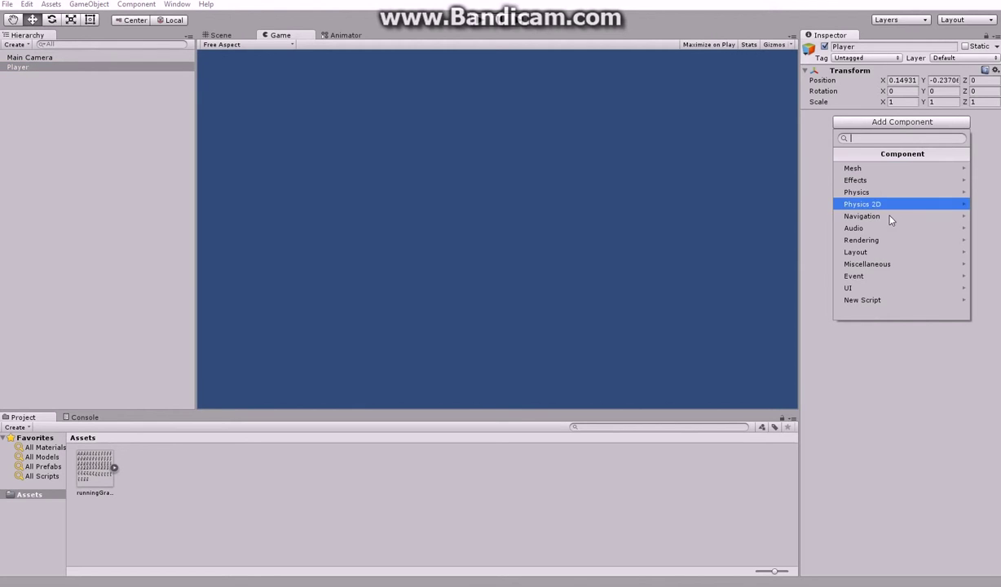
click(862, 239)
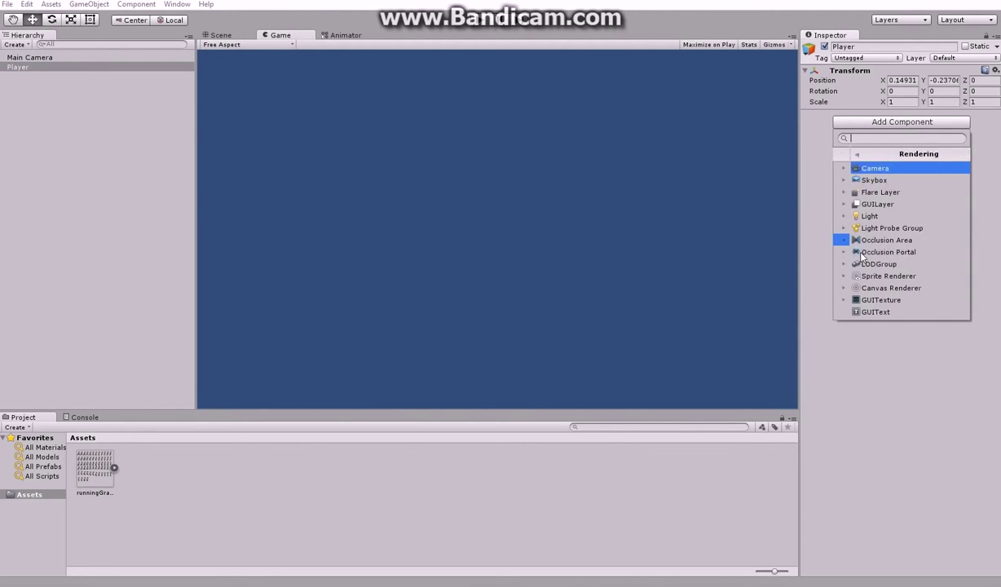
click(868, 275)
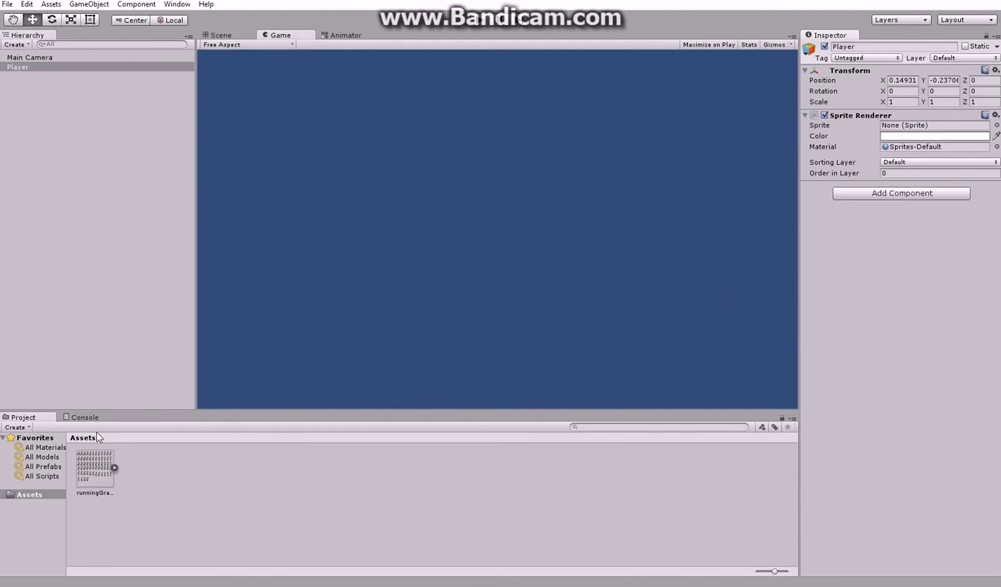
- Expand the runningGrant sprite sheet and set Player's sprite to frame runningGrant_55
click(111, 466)
scroll(269, 489, down, 2)
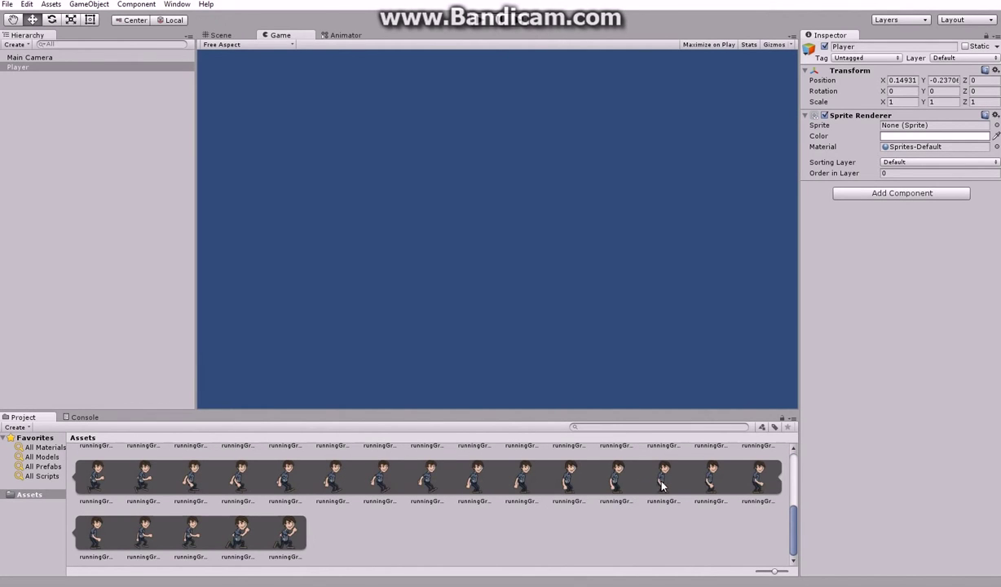
drag(669, 486, 912, 125)
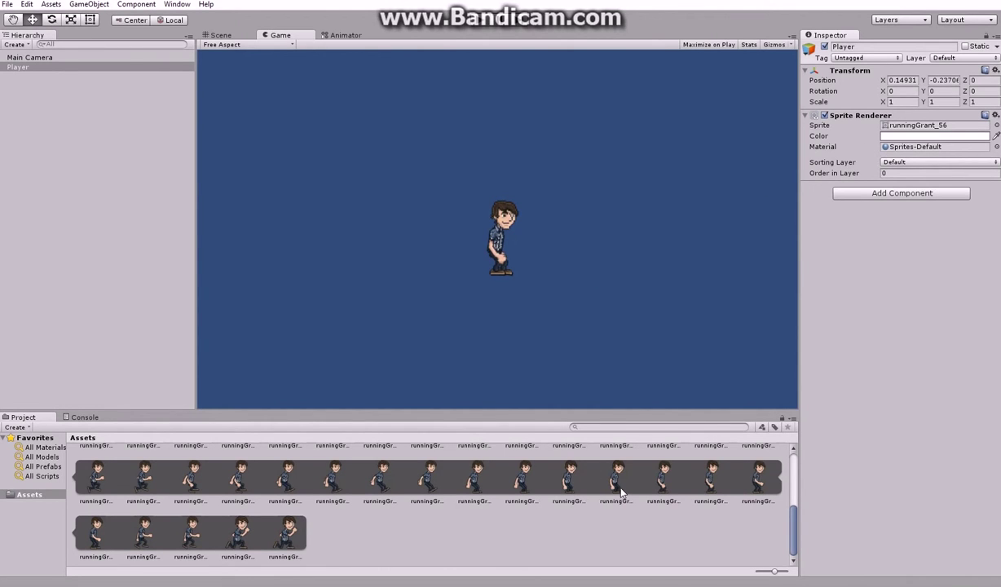
drag(619, 489, 867, 125)
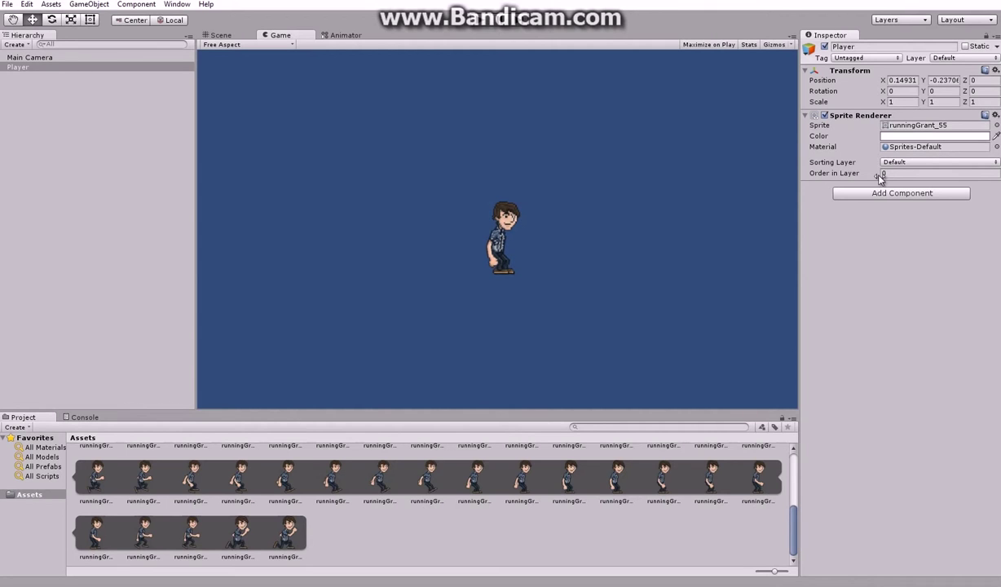
click(857, 193)
- Add a Rigidbody 2D to Player with Fixed Angle enabled
click(880, 277)
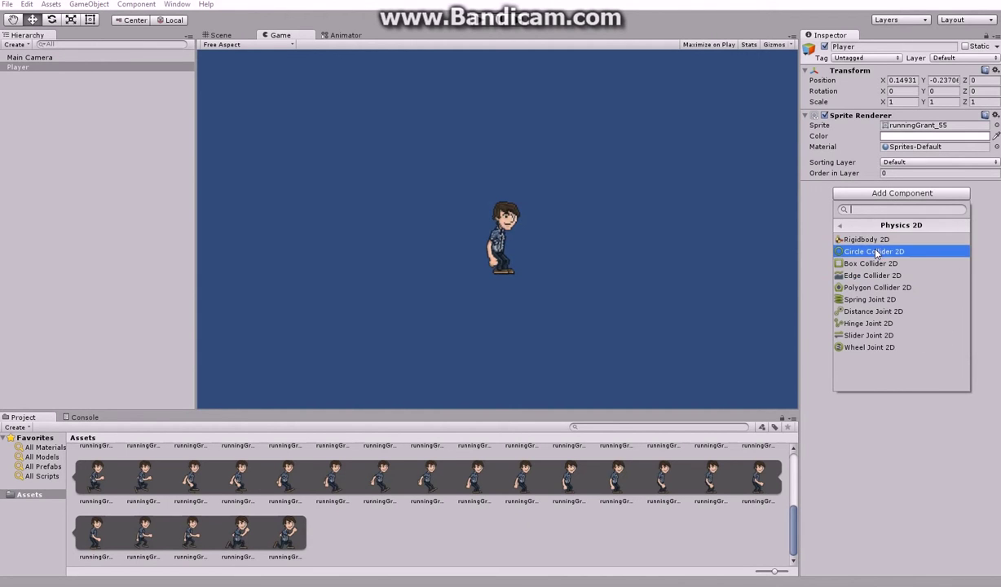
click(866, 239)
click(873, 301)
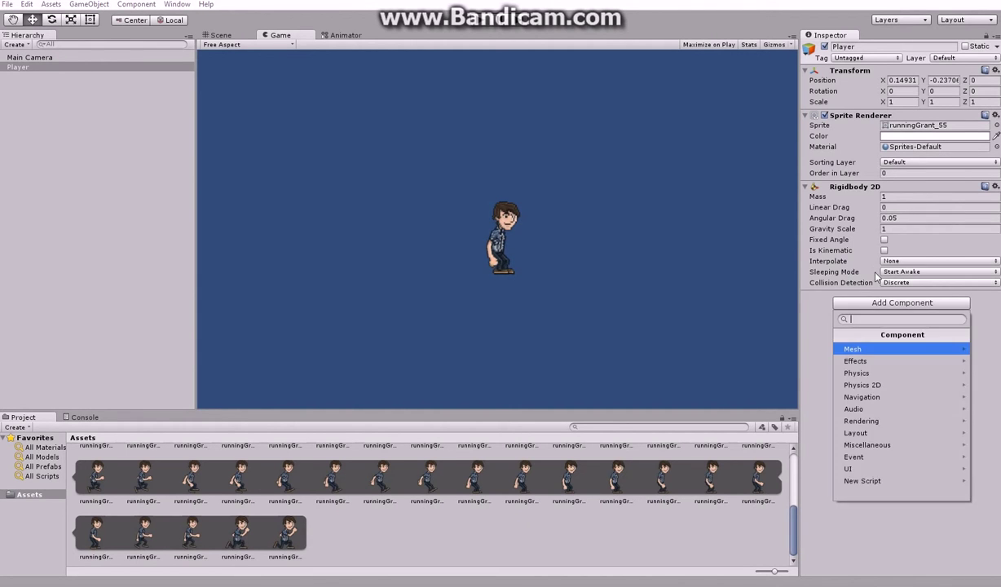
click(884, 240)
- Add a Box Collider 2D and an Animator component to Player
click(885, 303)
click(841, 380)
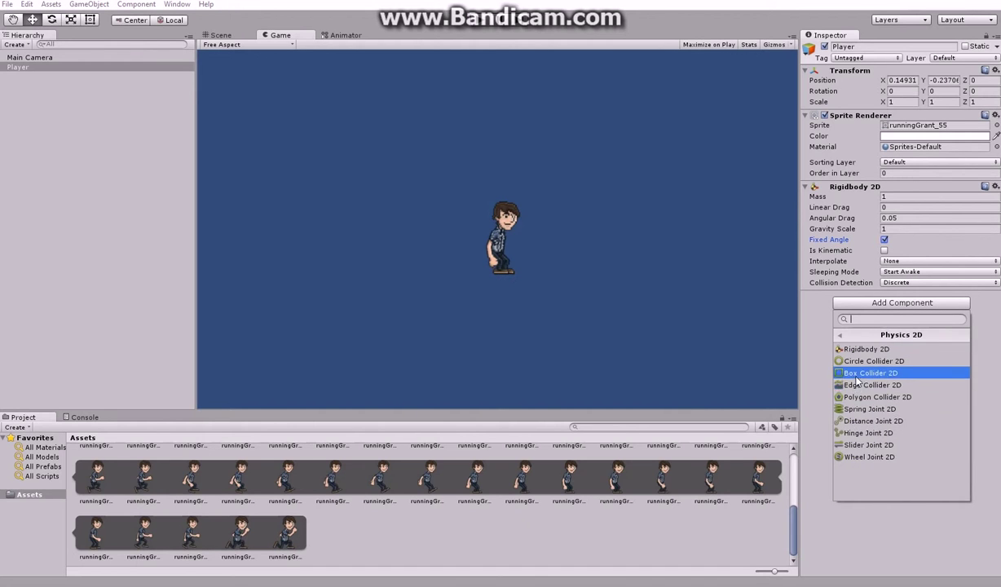
click(856, 372)
click(853, 373)
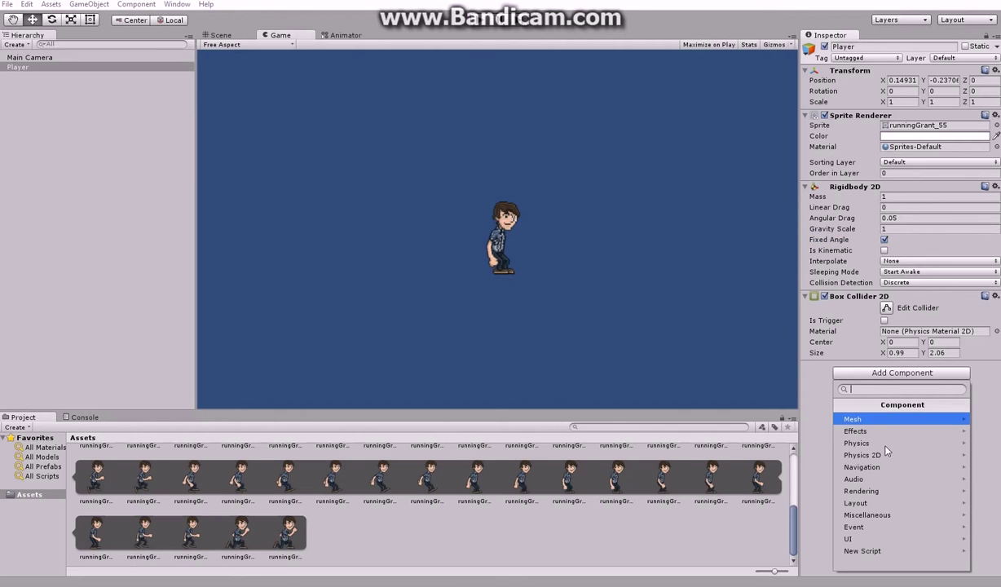
click(865, 514)
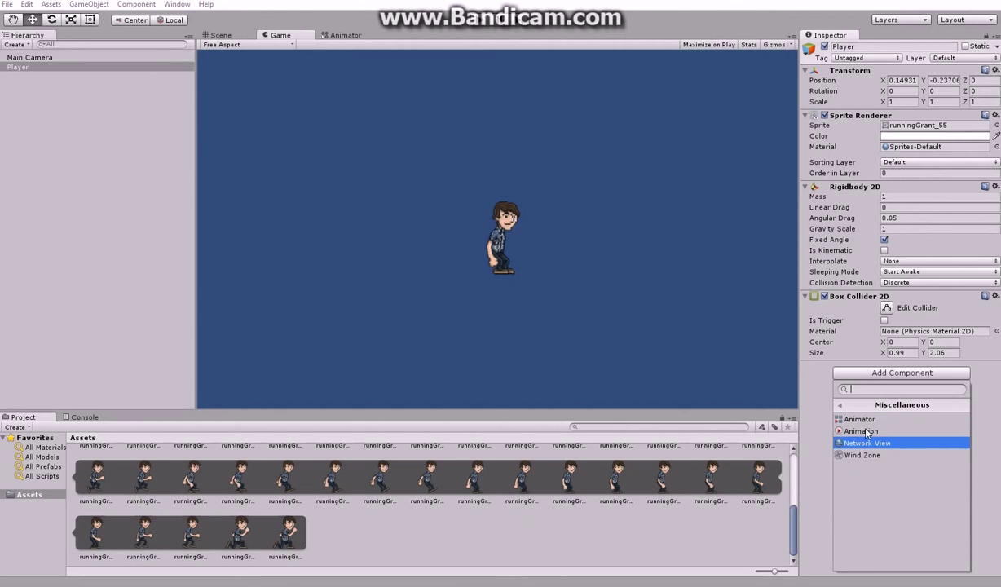
click(860, 419)
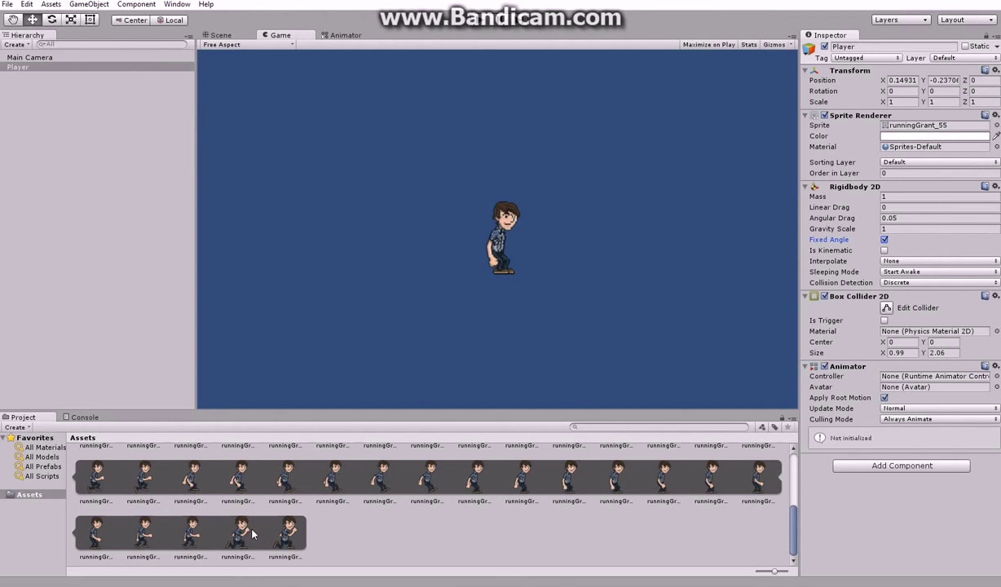
- Create an Animator Controller asset in Assets named PlayerController
right_click(377, 537)
mouse_move(534, 353)
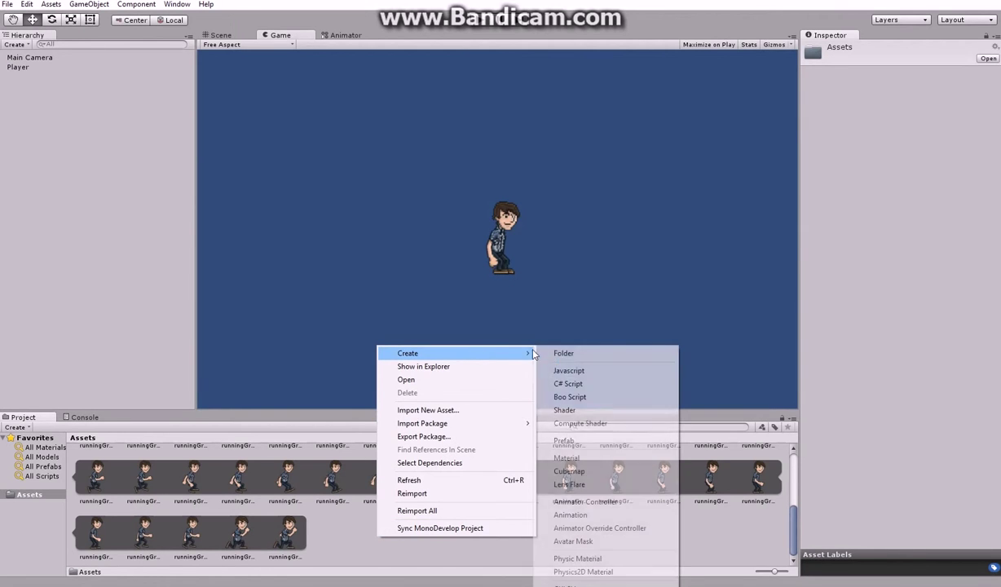
click(580, 501)
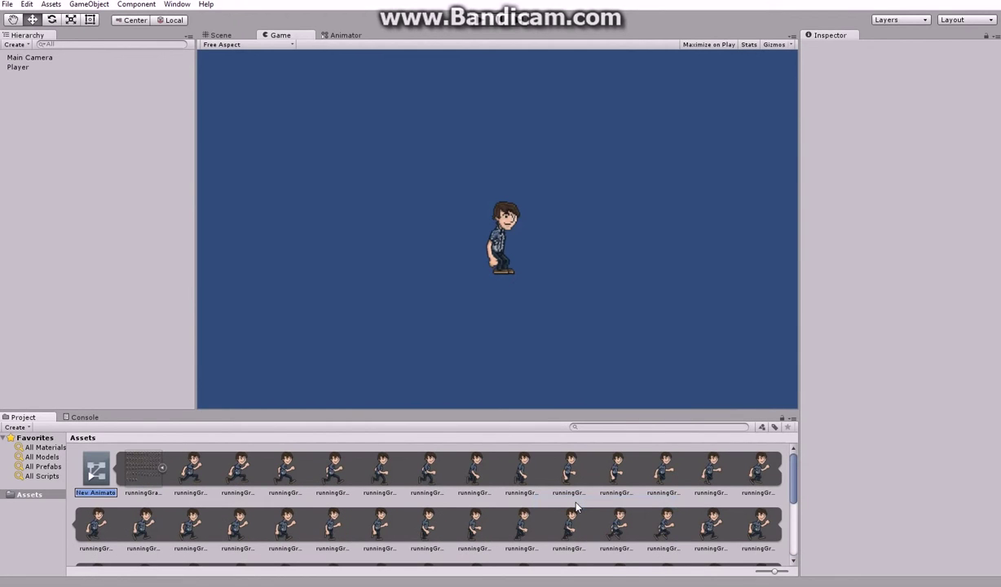
text(PlayerC)
text(ontroller)
key(Return)
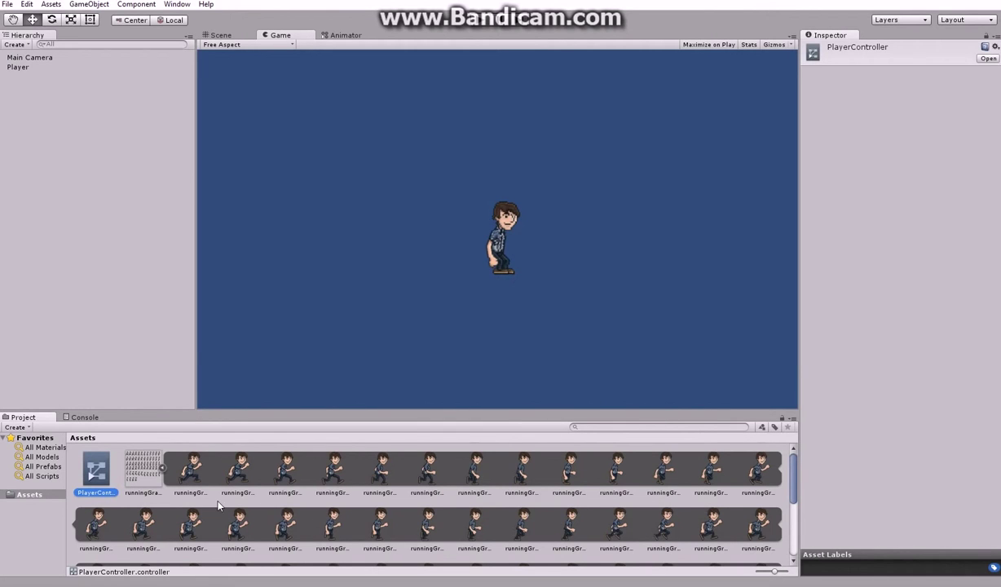
- Assign PlayerController as the controller of Player's Animator
click(162, 468)
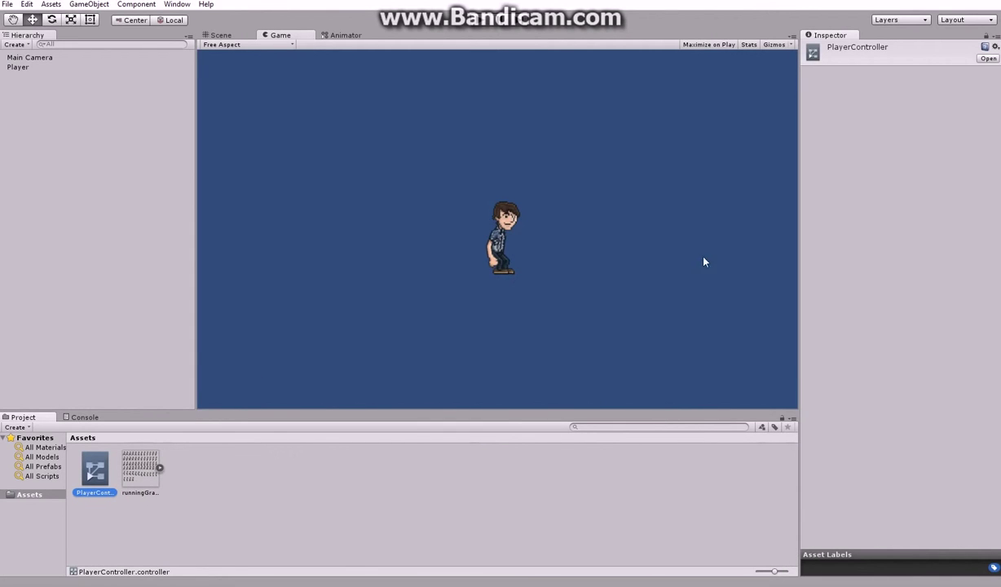
click(22, 68)
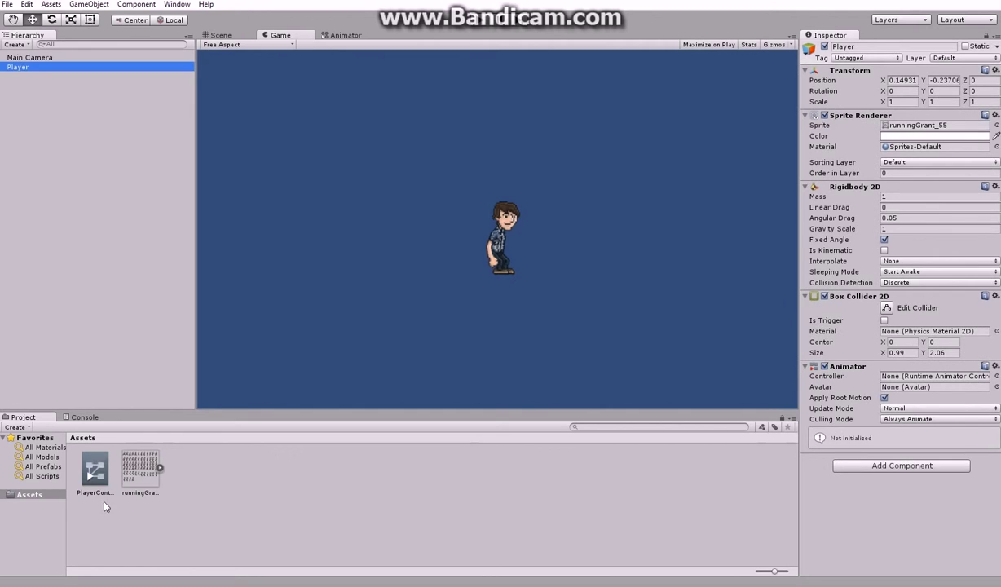
mouse_move(99, 481)
mouse_down()
mouse_move(573, 364)
mouse_move(955, 379)
mouse_up()
- Open PlayerController's state graph and dock the Animation window beside Console, with Project above
double_click(957, 377)
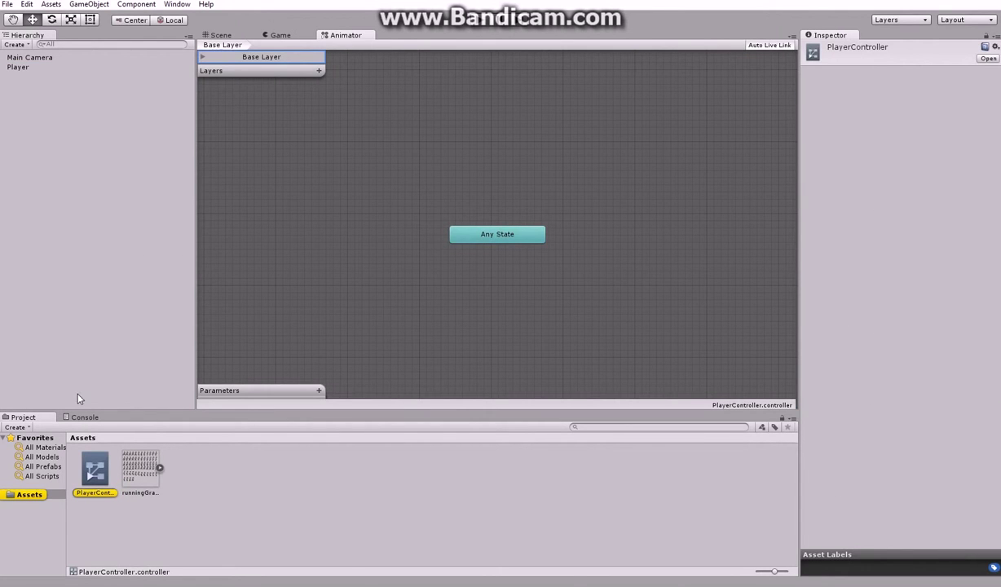
click(24, 67)
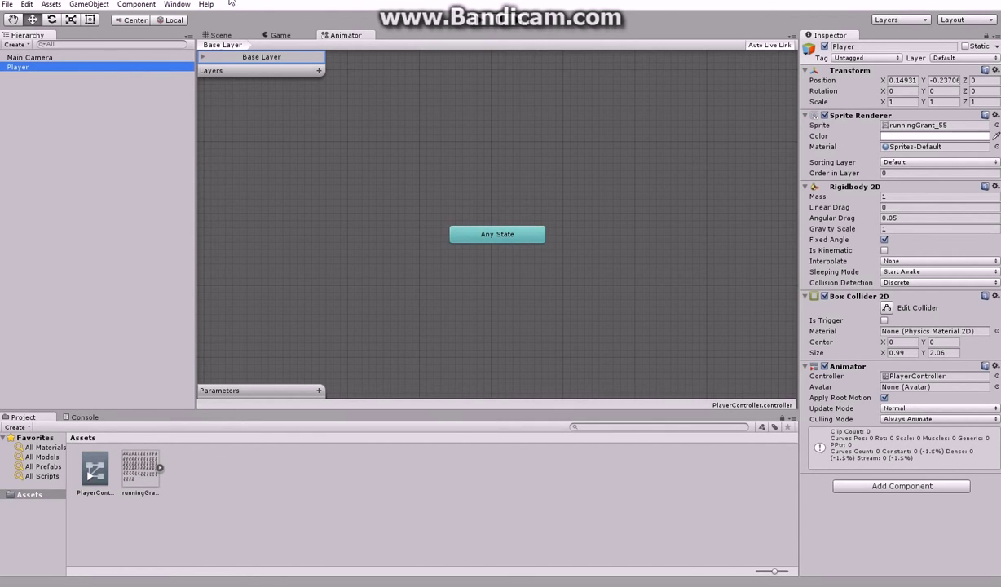
click(176, 5)
click(196, 131)
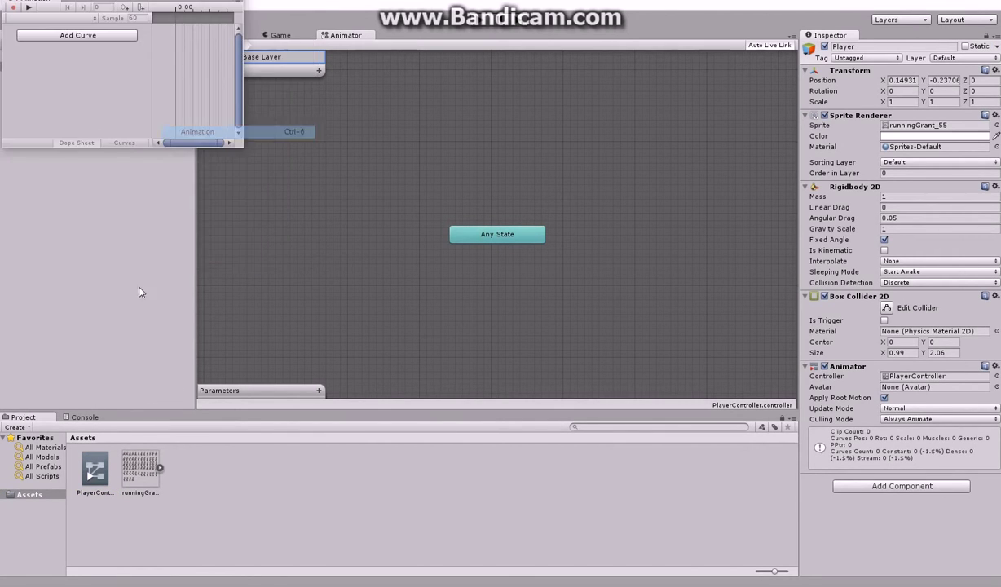
drag(32, 6, 120, 418)
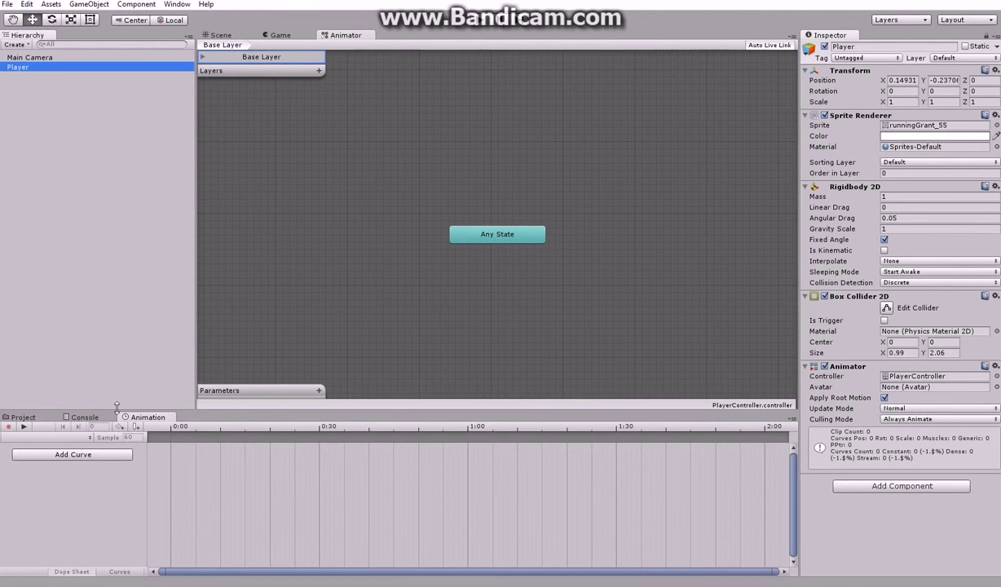
mouse_move(25, 416)
mouse_down()
mouse_move(244, 348)
mouse_move(323, 350)
mouse_up()
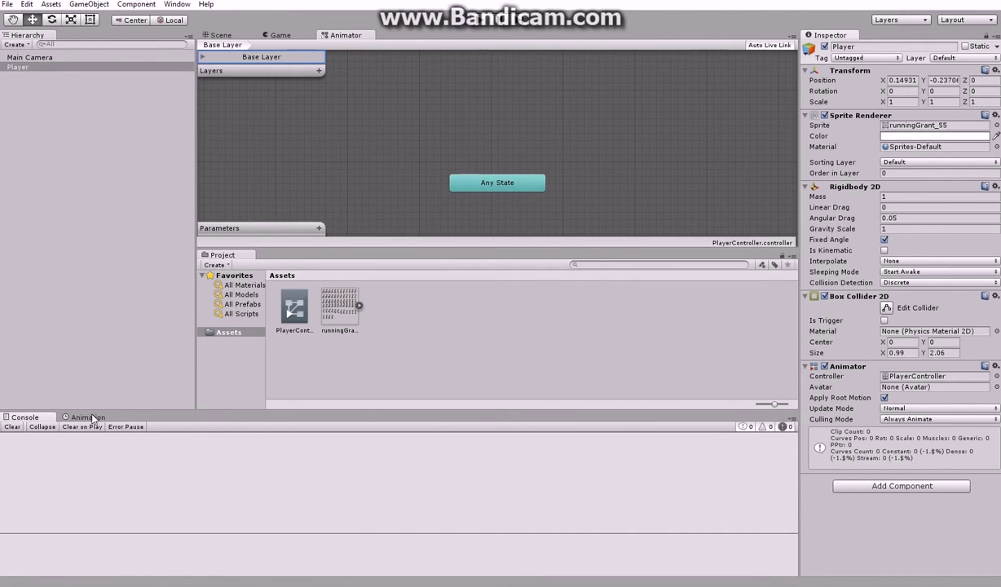
- Create a new animation clip for Player named Idle
click(86, 417)
click(358, 307)
scroll(385, 314, down, 5)
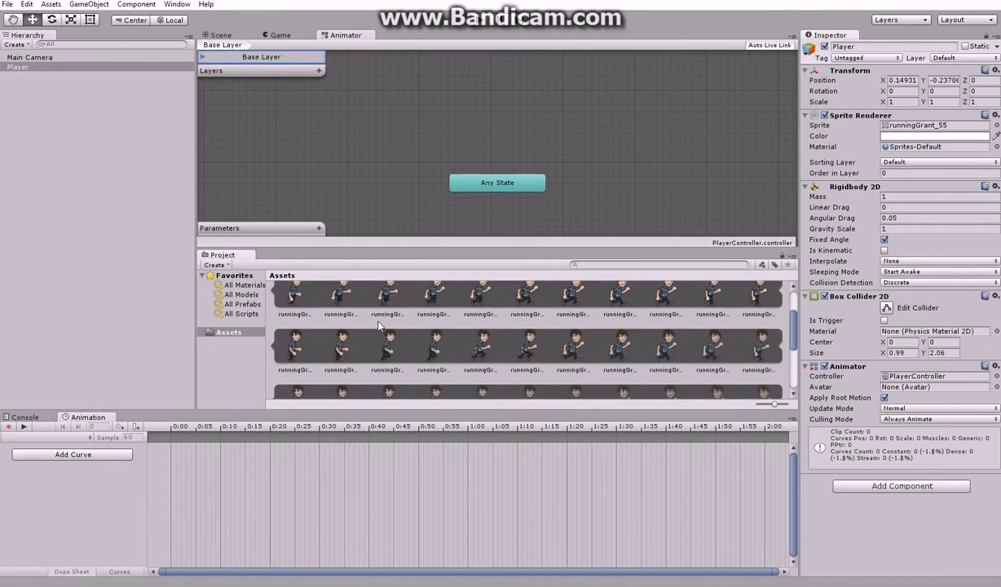
click(85, 437)
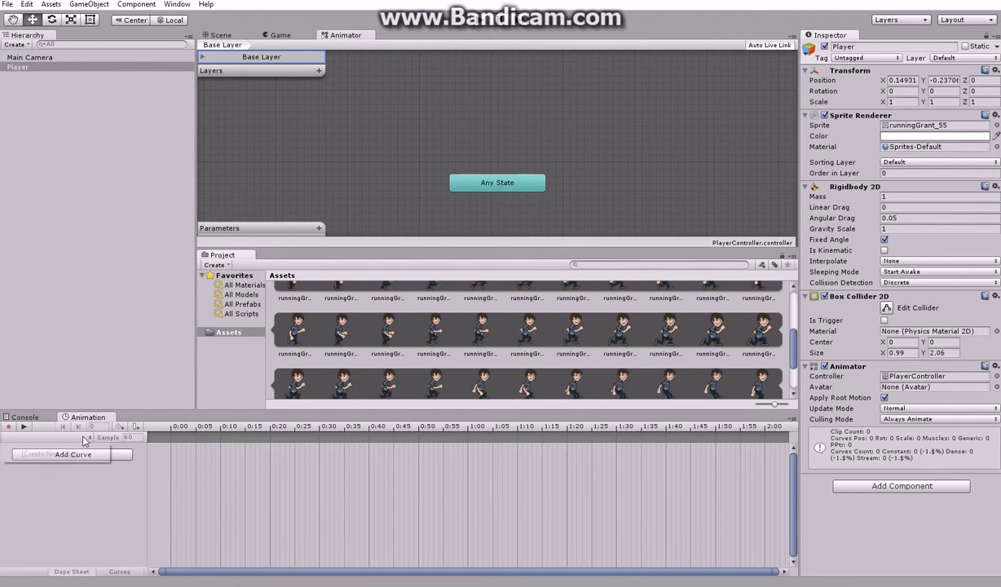
click(92, 448)
text(Idle)
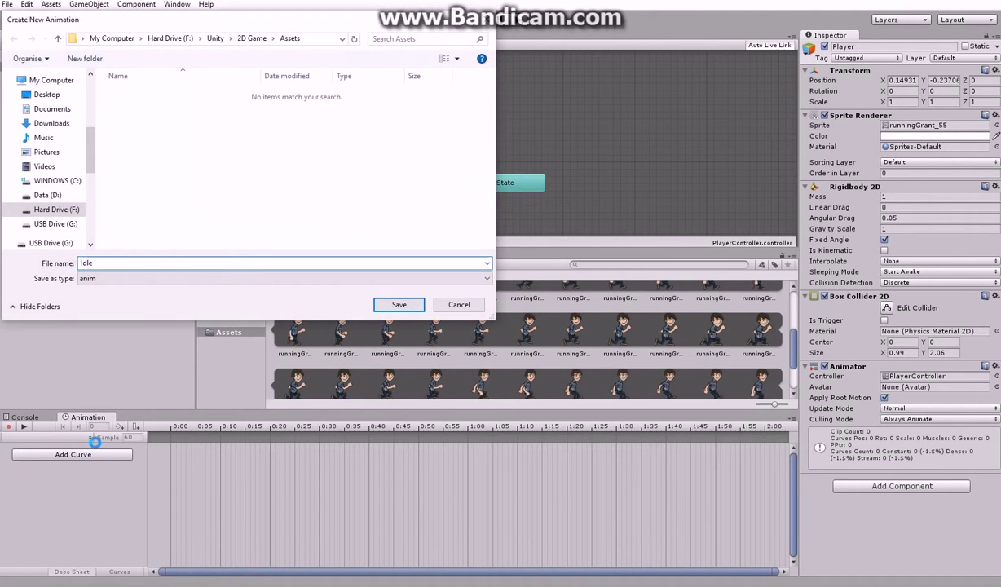
key(Return)
- Key the runningGrant_55 sprite at 0:00 in the Idle clip
click(128, 436)
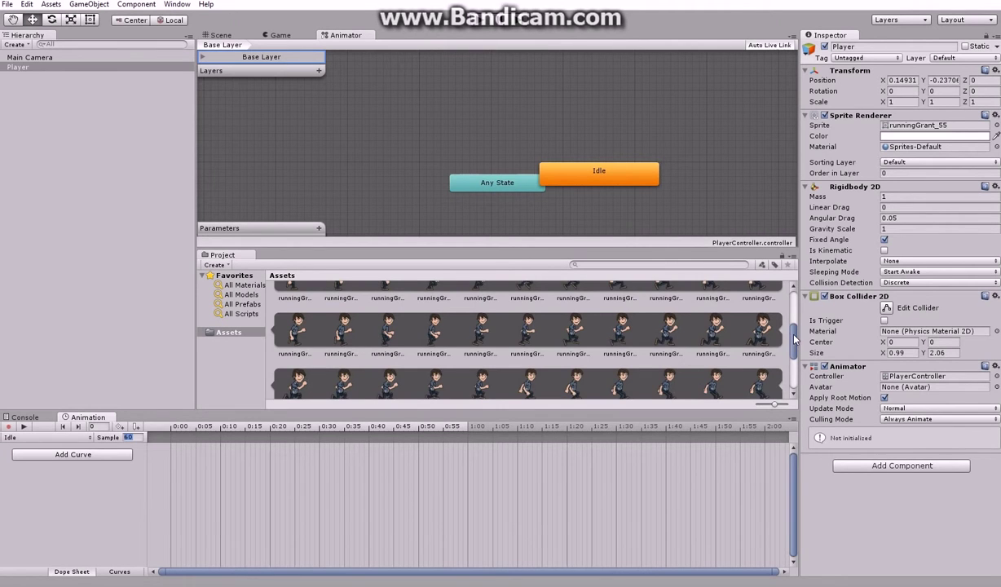
drag(794, 338, 795, 371)
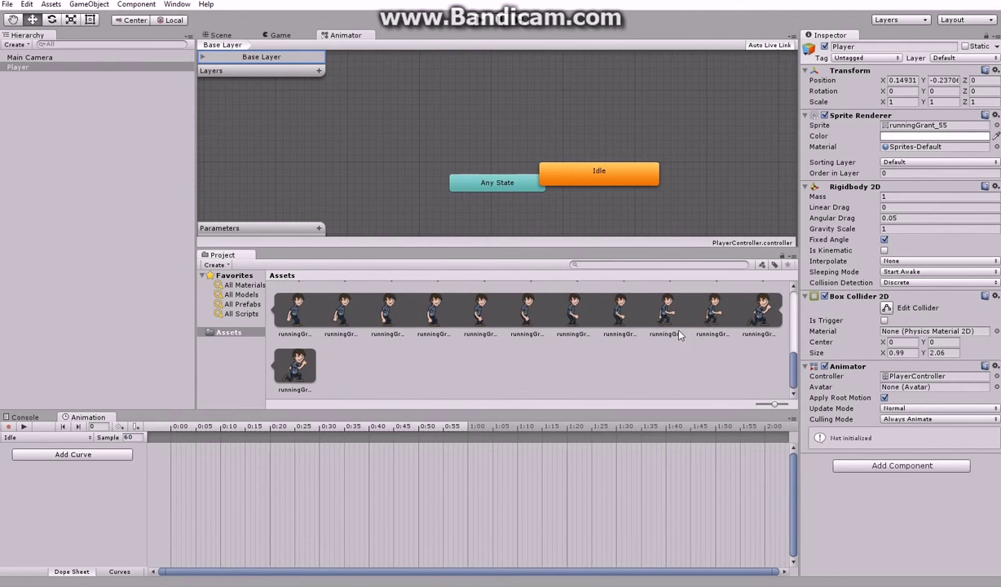
click(531, 316)
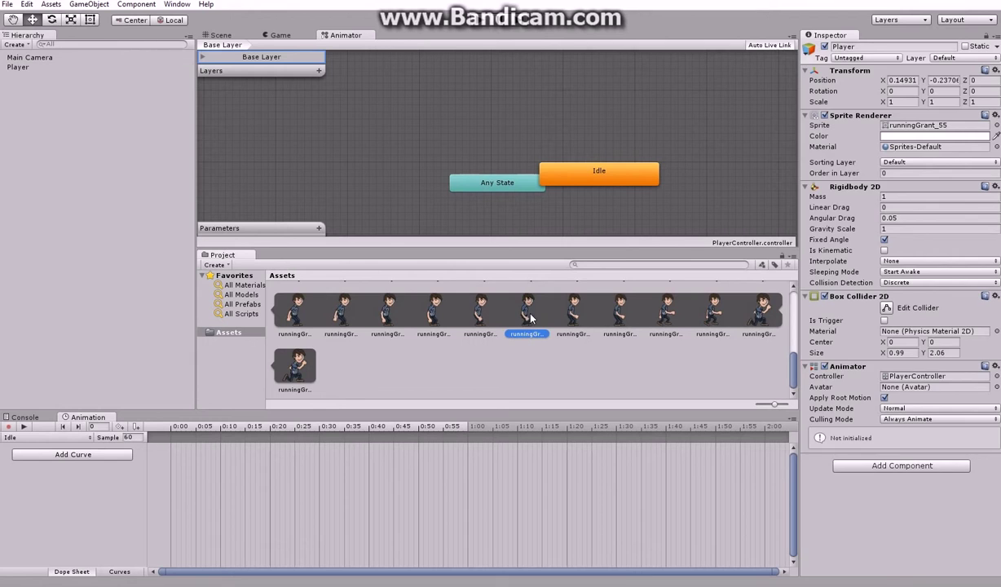
drag(434, 318, 230, 450)
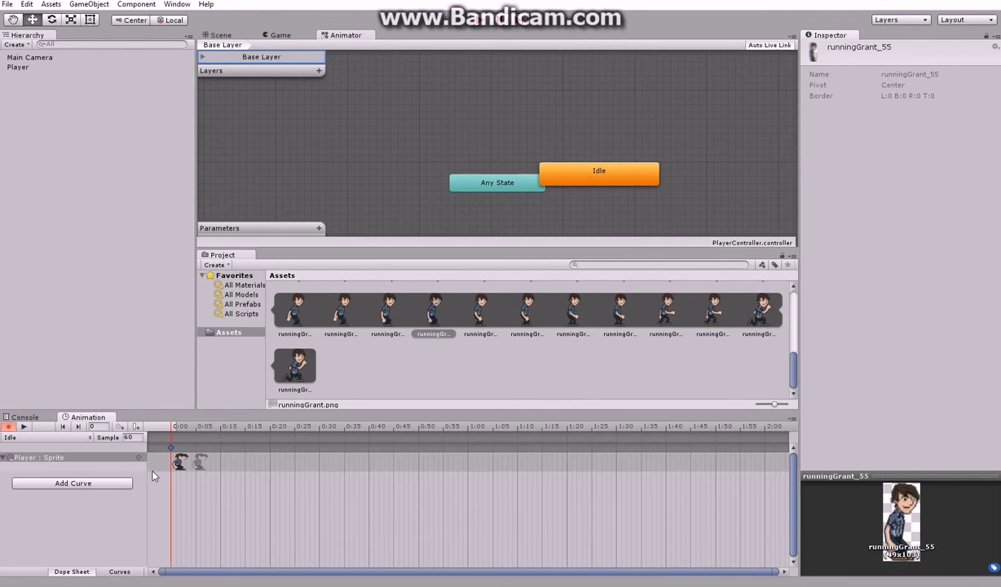
- Create a new animation clip named Run
click(21, 438)
click(45, 466)
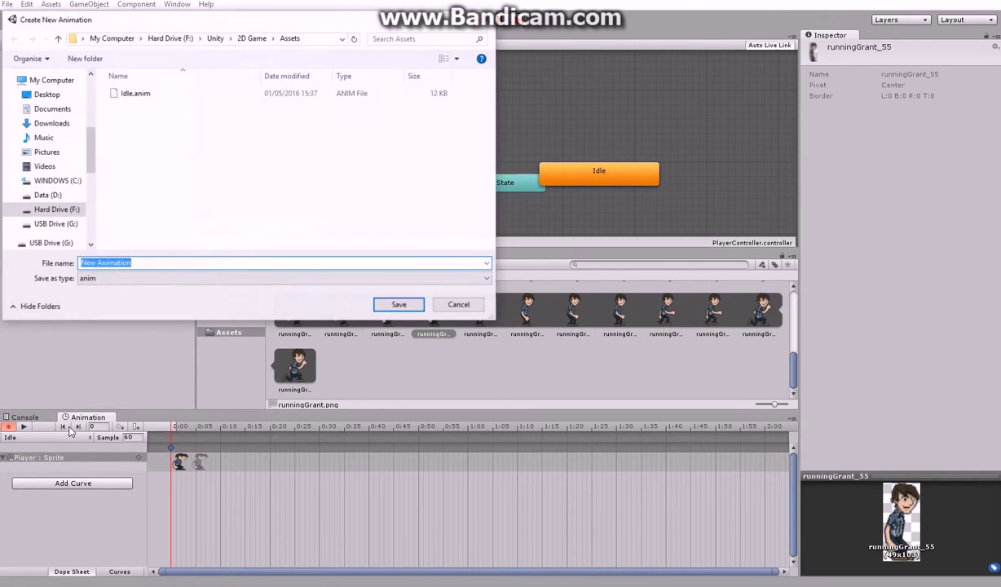
text(Run)
key(Return)
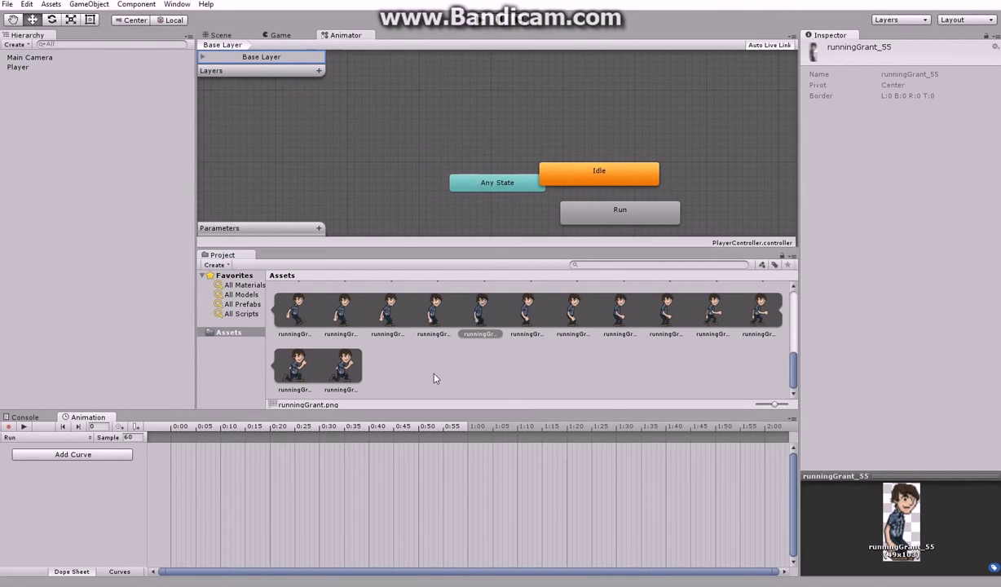
- Add all 36 runningGrant sprite frames to the Run clip's timeline
scroll(444, 373, up, 3)
scroll(477, 371, up, 1)
scroll(489, 373, up, 1)
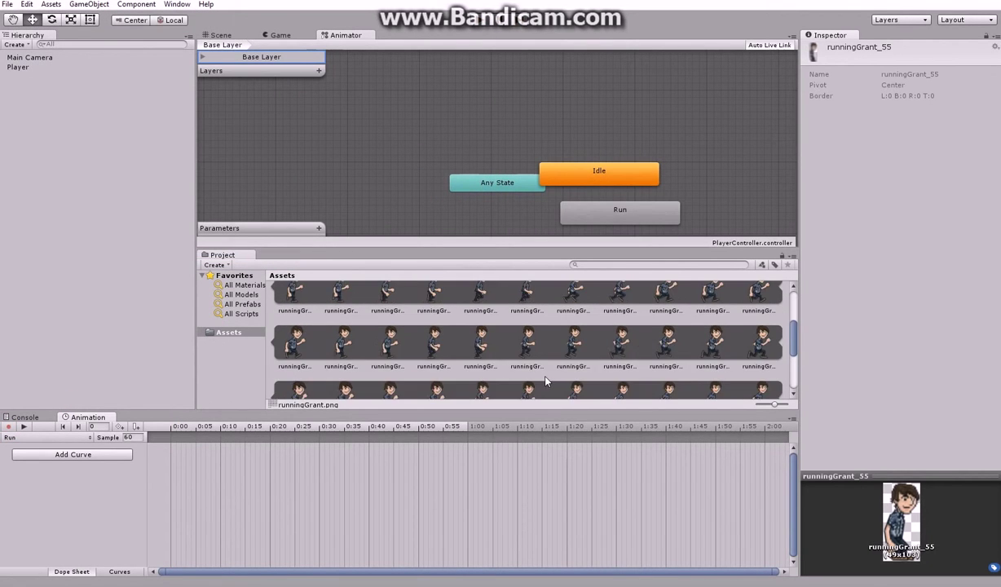
click(556, 349)
scroll(505, 334, up, 3)
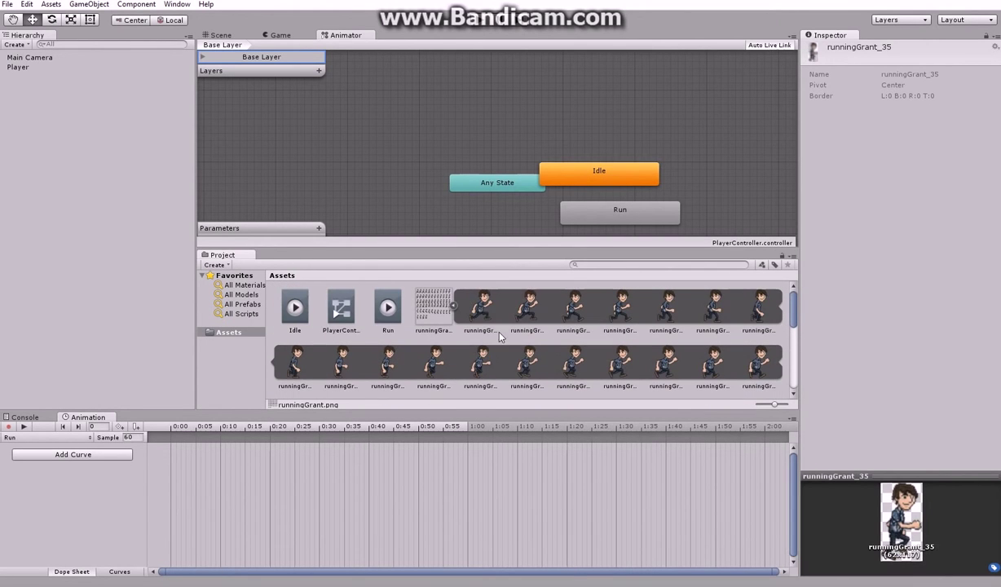
shift+click(482, 314)
drag(482, 314, 193, 444)
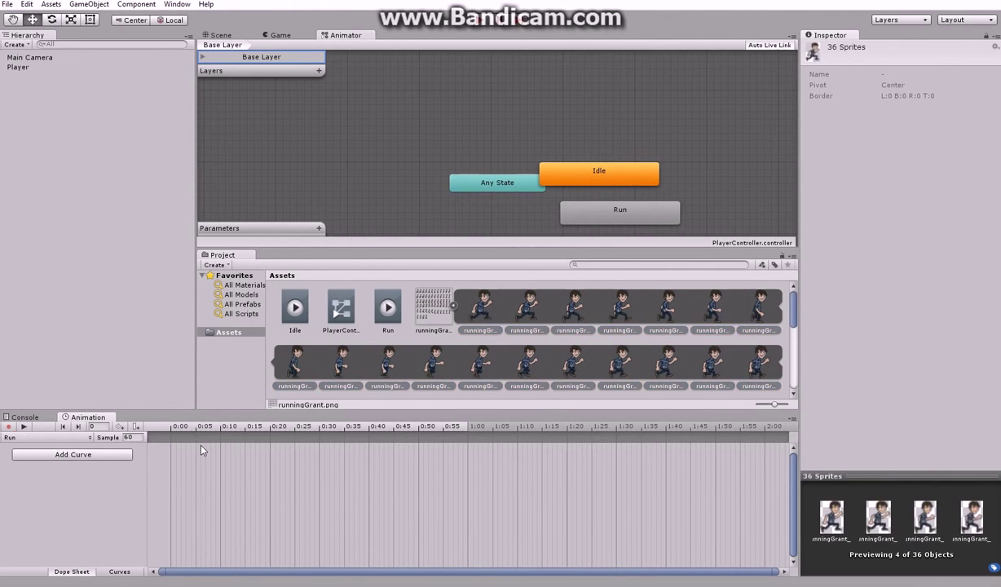
- Set the Run clip's sample rate to 24 and show the Game view
click(133, 438)
text(2)
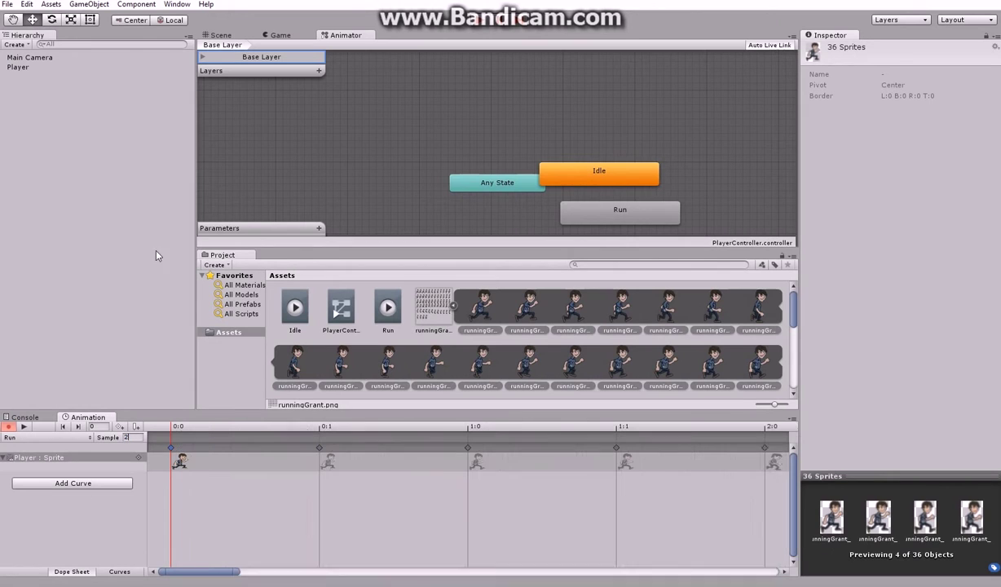
text(4)
click(268, 36)
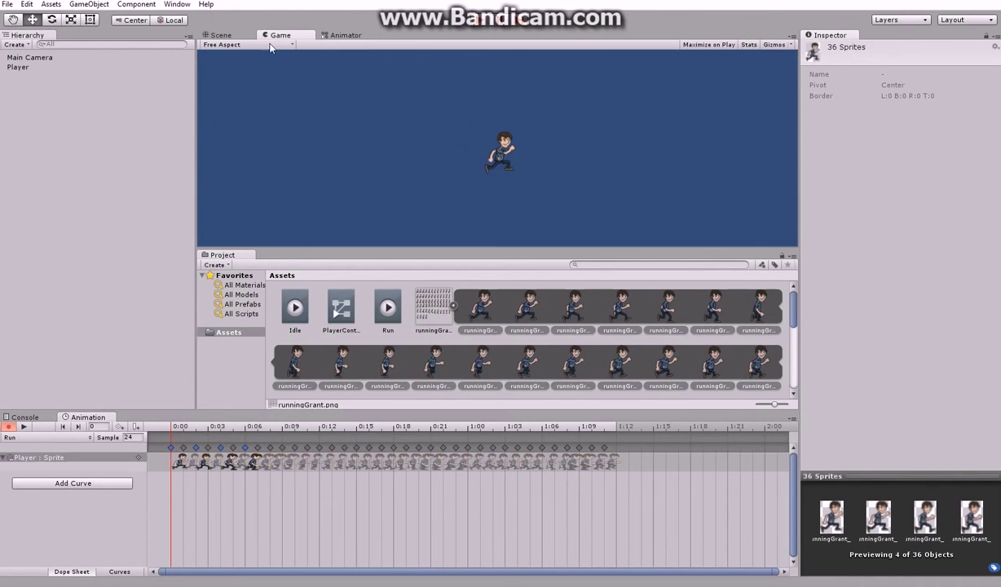
- Preview the Run animation and dock the Project browser beside the Animation timeline
click(24, 427)
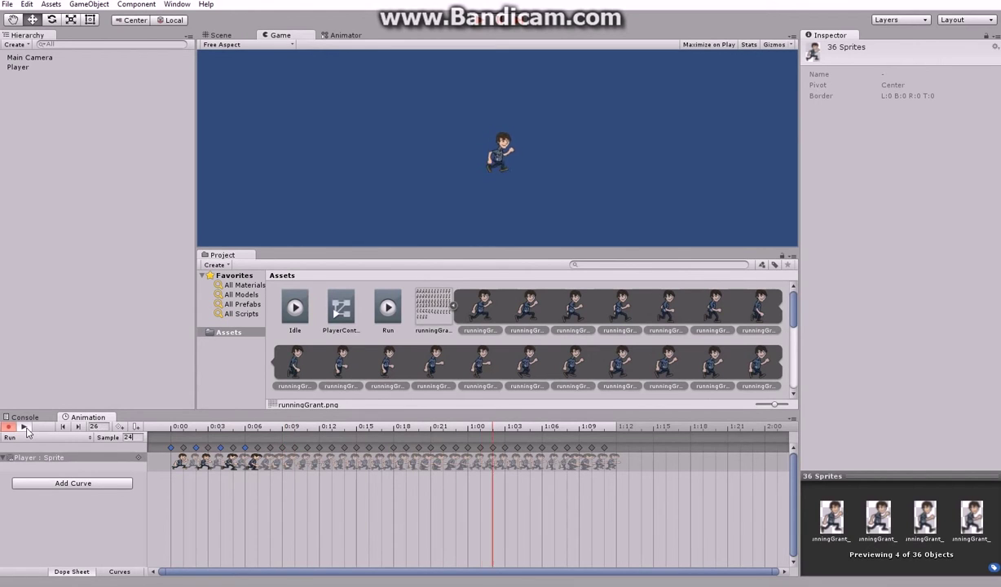
scroll(294, 500, down, 1)
scroll(244, 469, down, 1)
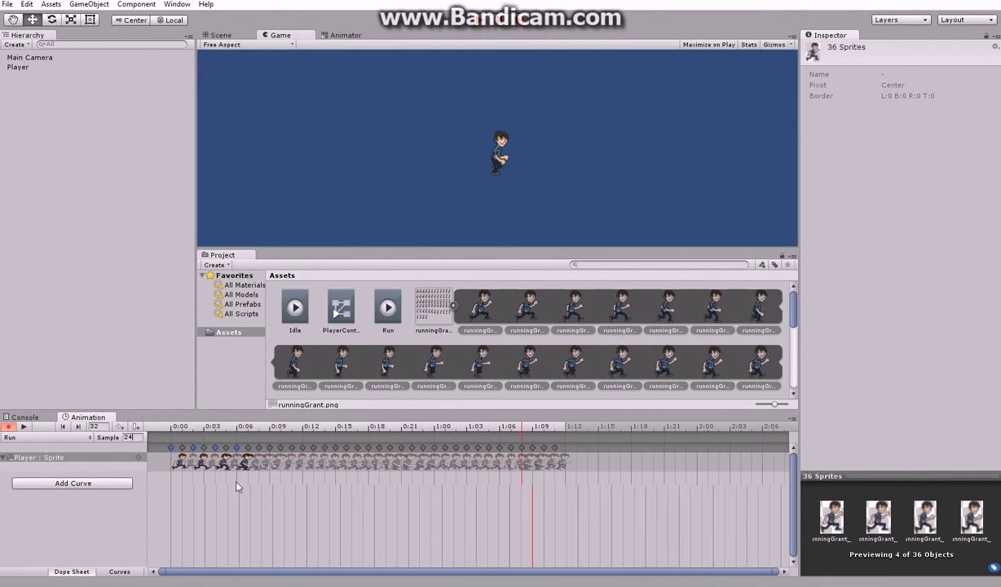
scroll(226, 461, down, 1)
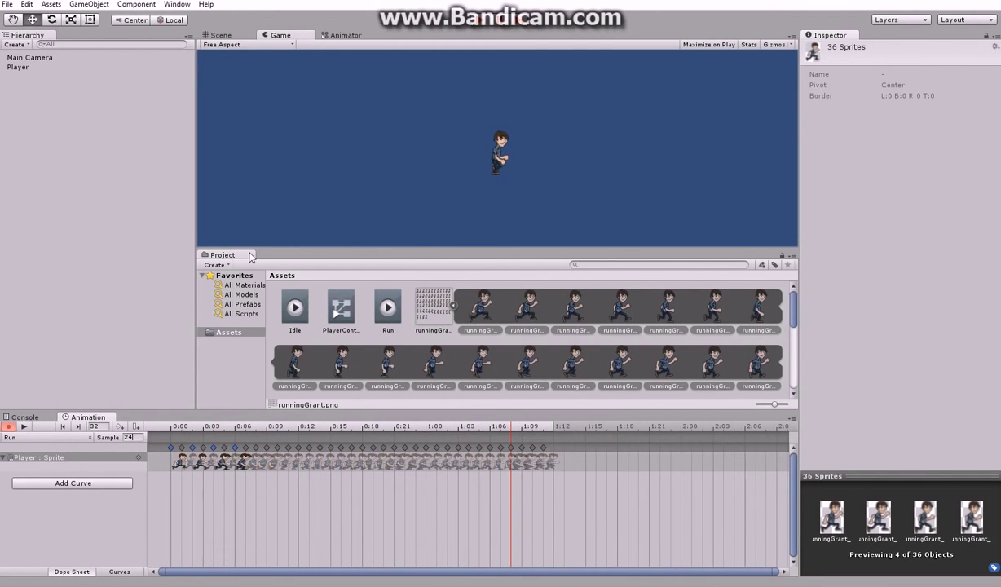
mouse_move(250, 256)
mouse_down()
mouse_move(34, 429)
mouse_move(98, 434)
mouse_up()
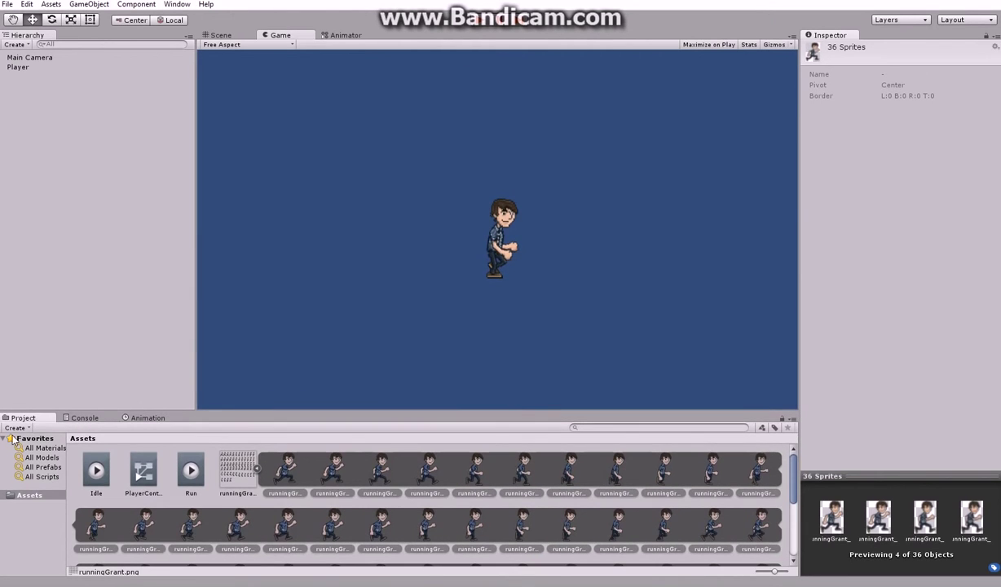
- Select Player and begin adding a new script component to it
click(135, 417)
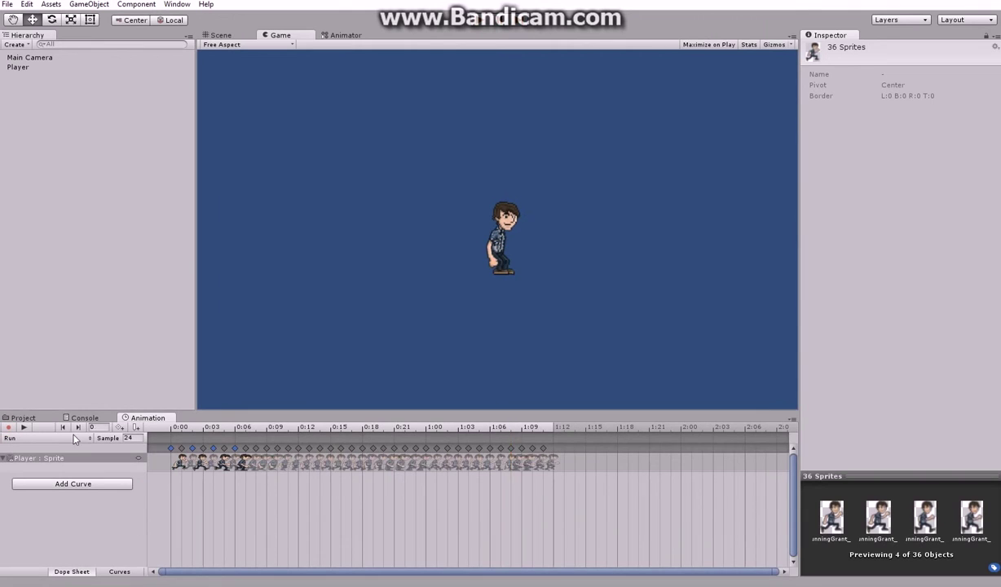
click(29, 67)
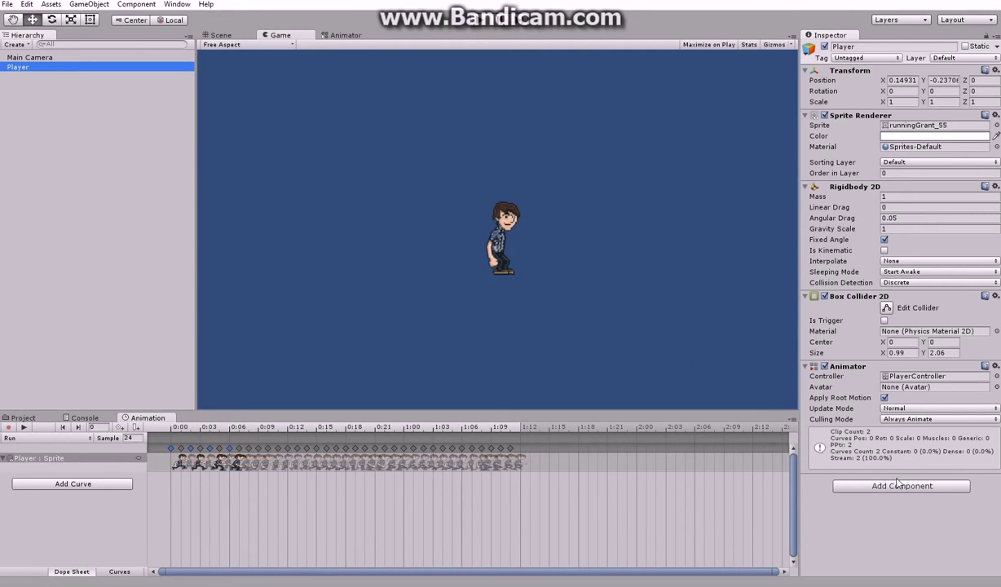
click(867, 486)
- Create a new C# script named PlayerScript, attach it to Player, and select its asset
click(868, 459)
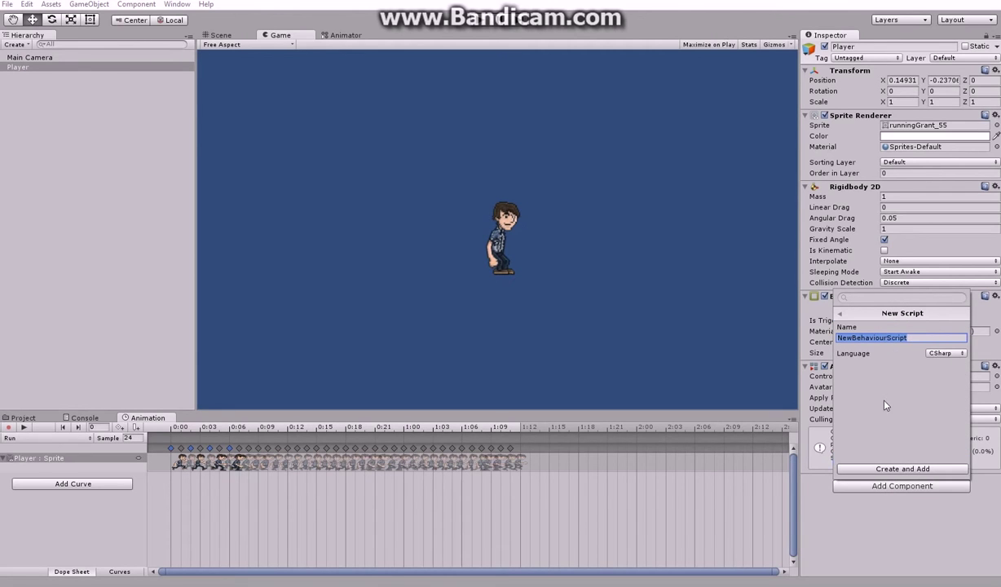
text(PlayerScr)
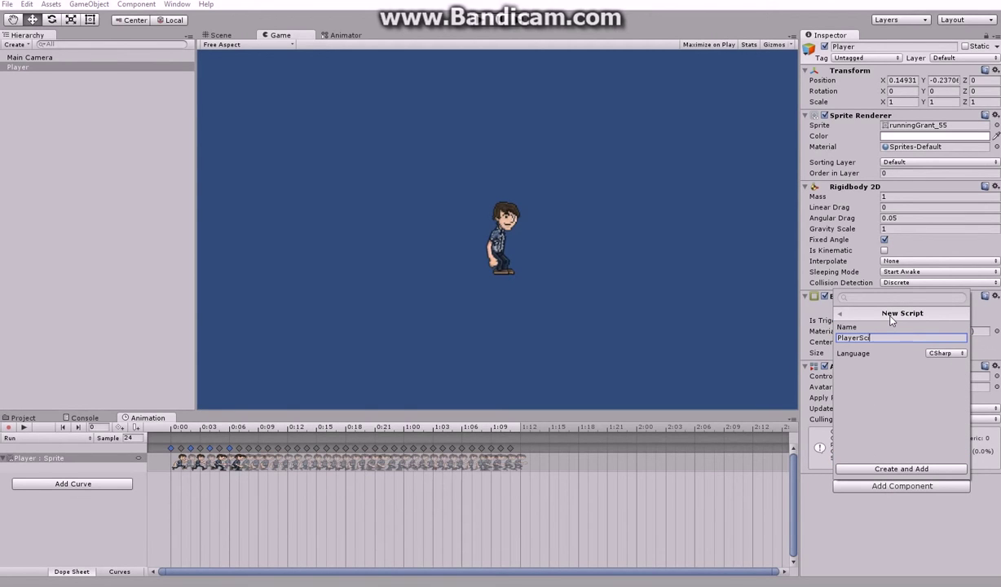
text(pt)
key(Return)
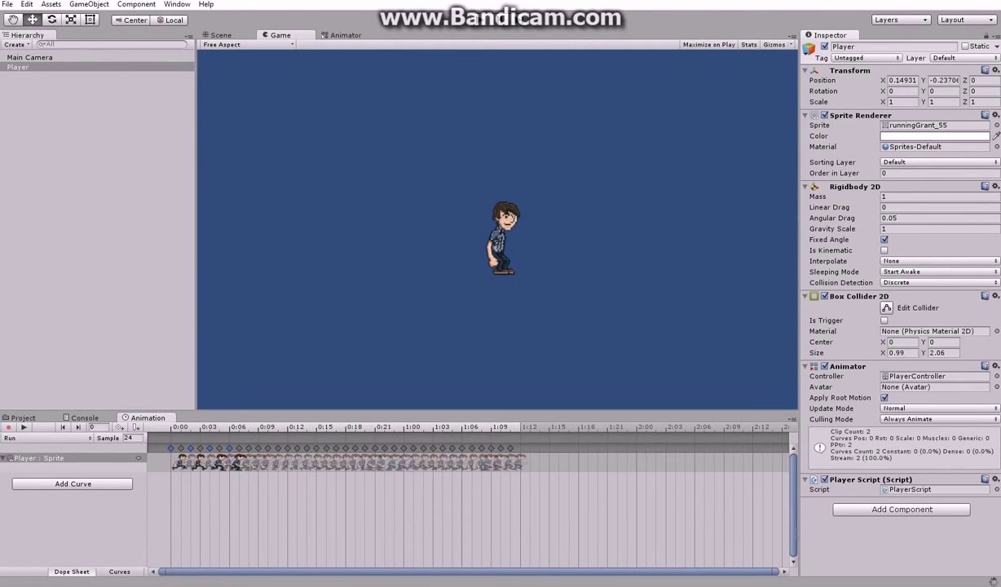
click(878, 491)
click(635, 465)
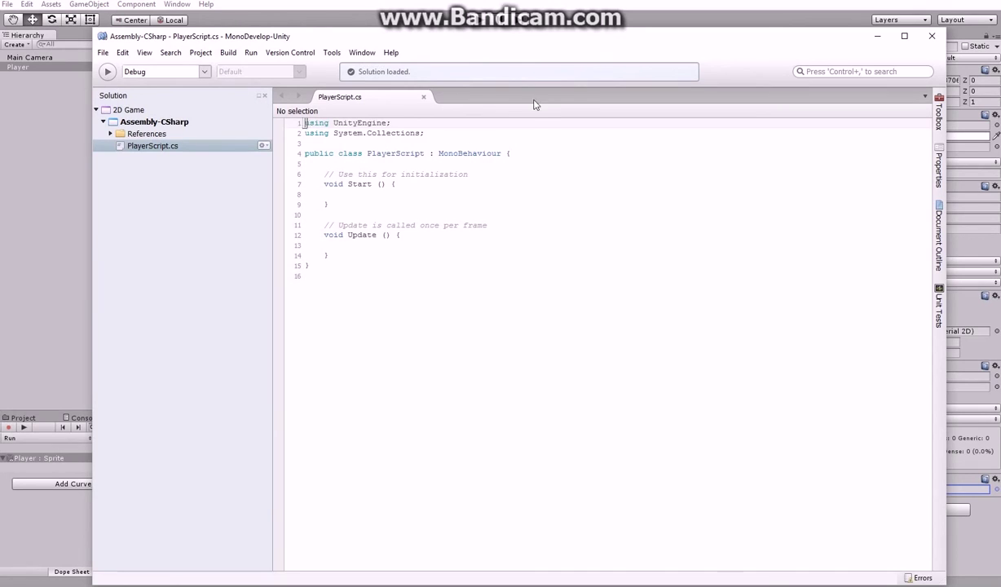
- Replace the comment above Start with a public float moveSpeed field
double_click(490, 41)
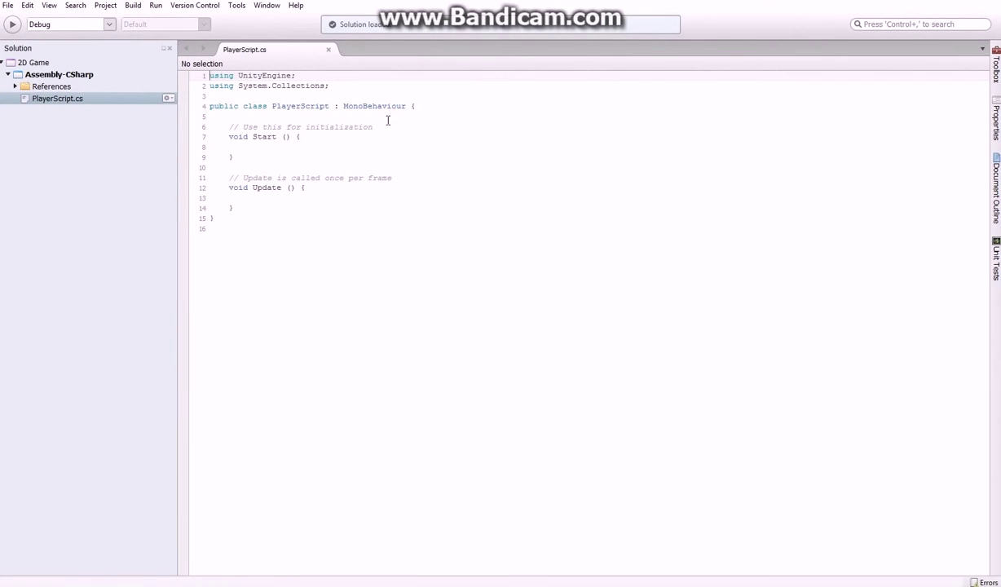
drag(373, 127, 216, 127)
key(Return)
text(pu)
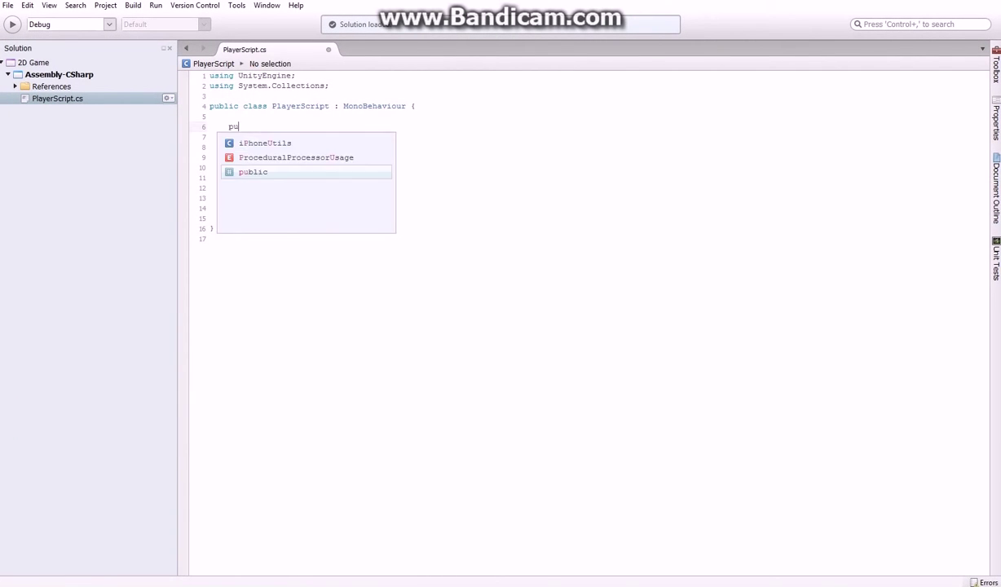
text(blic float moveSpeed;)
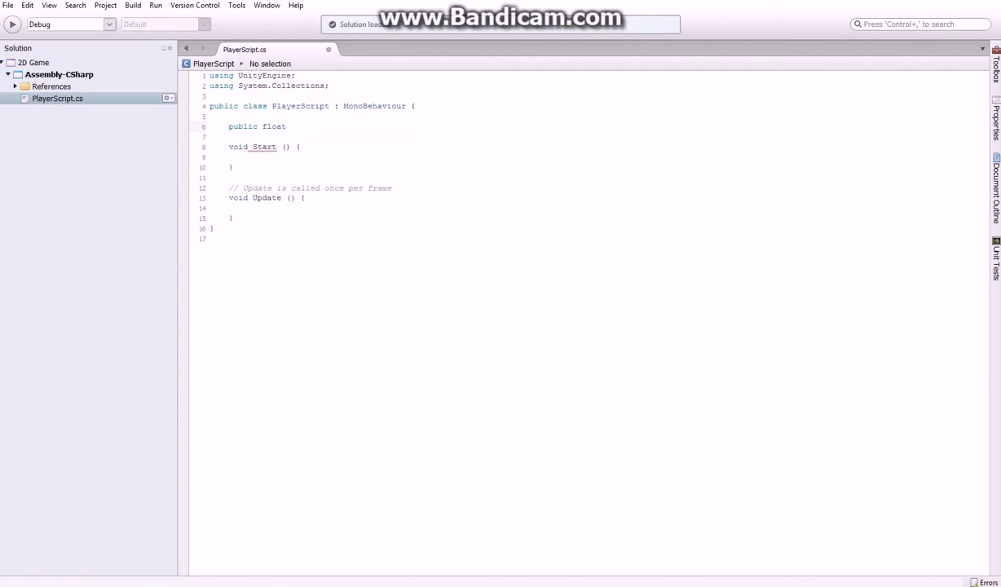
click(269, 157)
click(326, 130)
- Declare Animator anim and Rigidbody2D rb fields below moveSpeed
key(Return)
text(Animator anim)
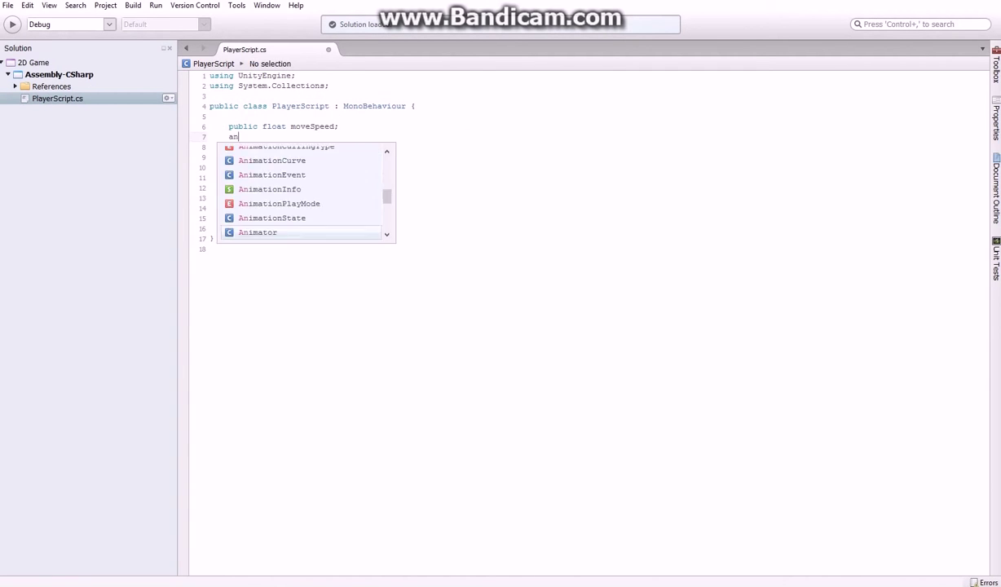
key(Return)
key(Up)
key(End)
text(;)
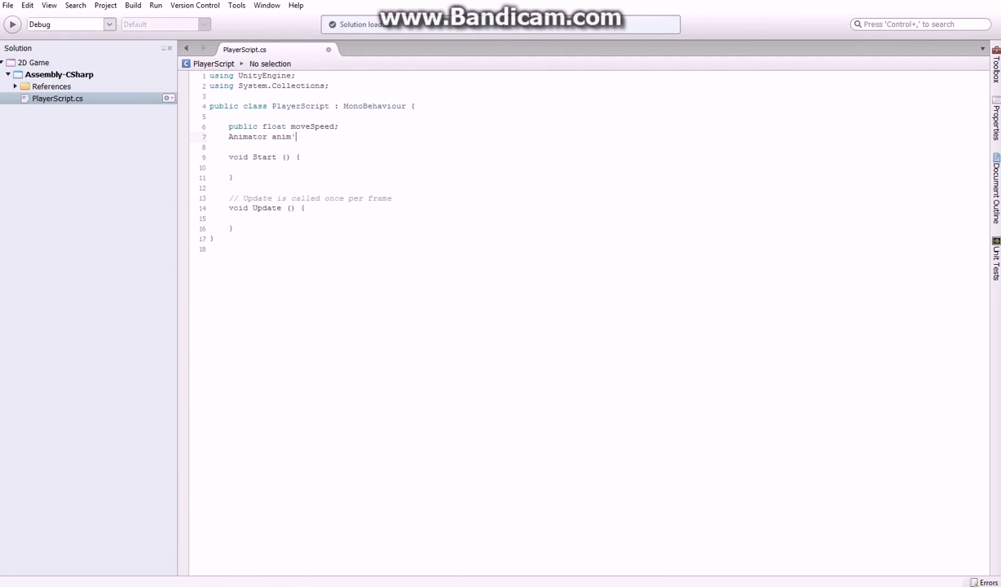
key(Down)
text(rigi)
key(Down)
key(Return)
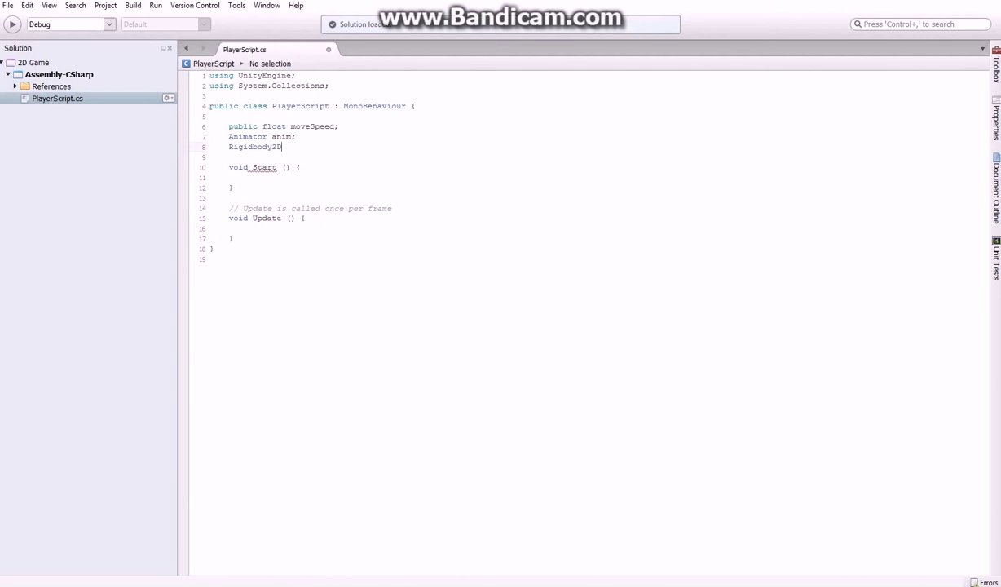
text(rb;)
- In Start, assign anim = GetComponent<Animator>() and rb = GetComponent<Rigidbody2D>()
click(250, 177)
text(anim = getc)
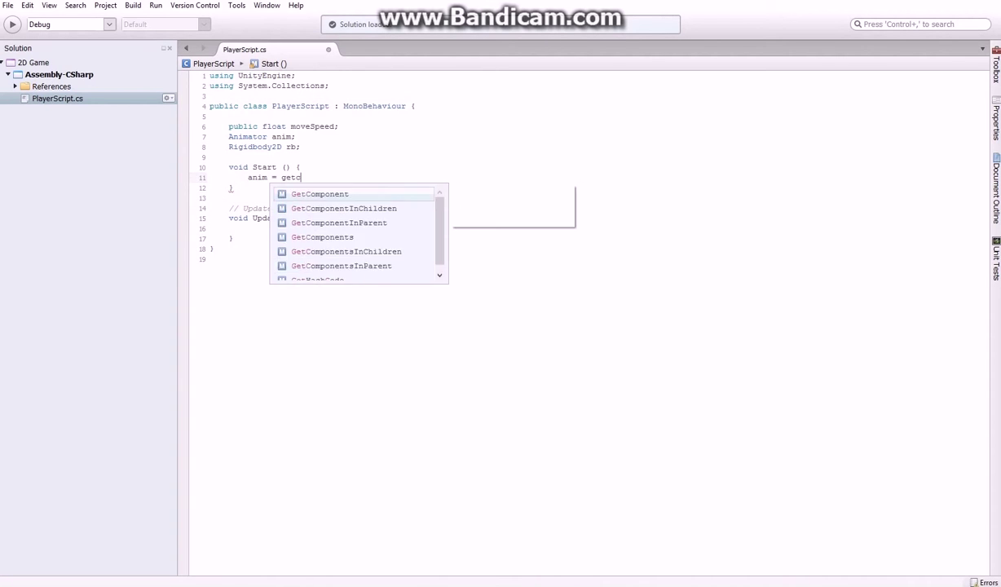
key(Return)
text(Ani>();)
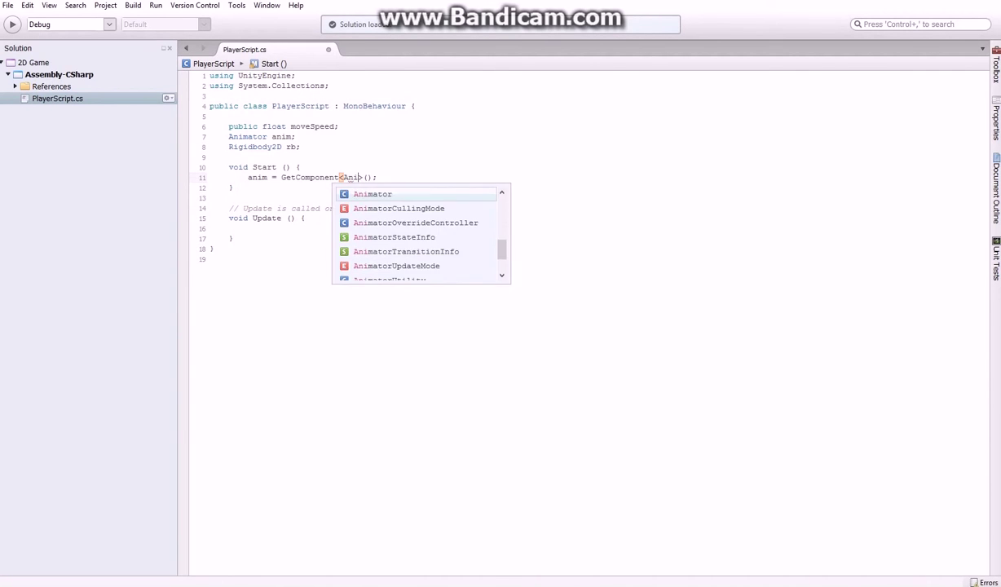
key(Return)
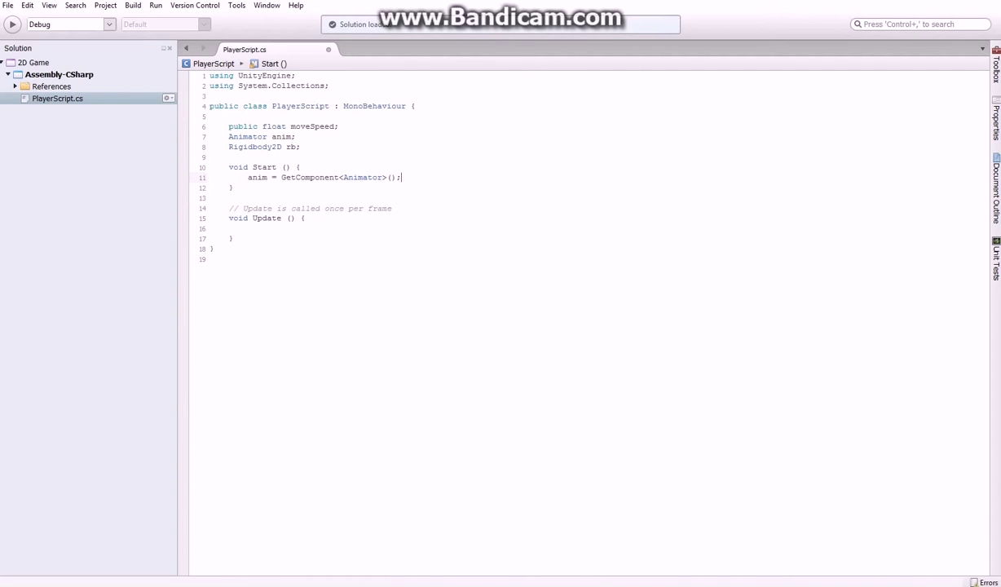
key(Return)
text(rb = GetComponent)
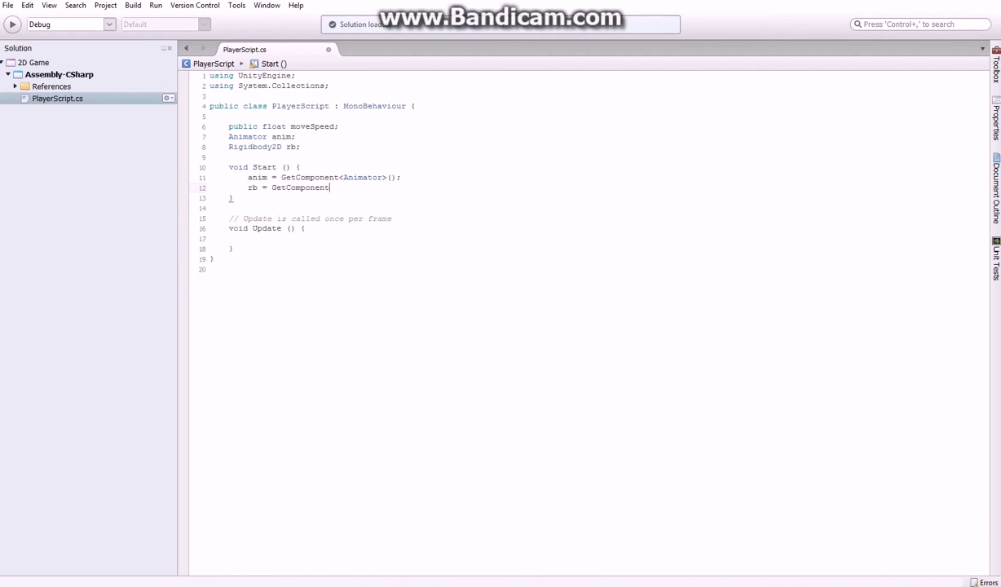
text(<Ri)
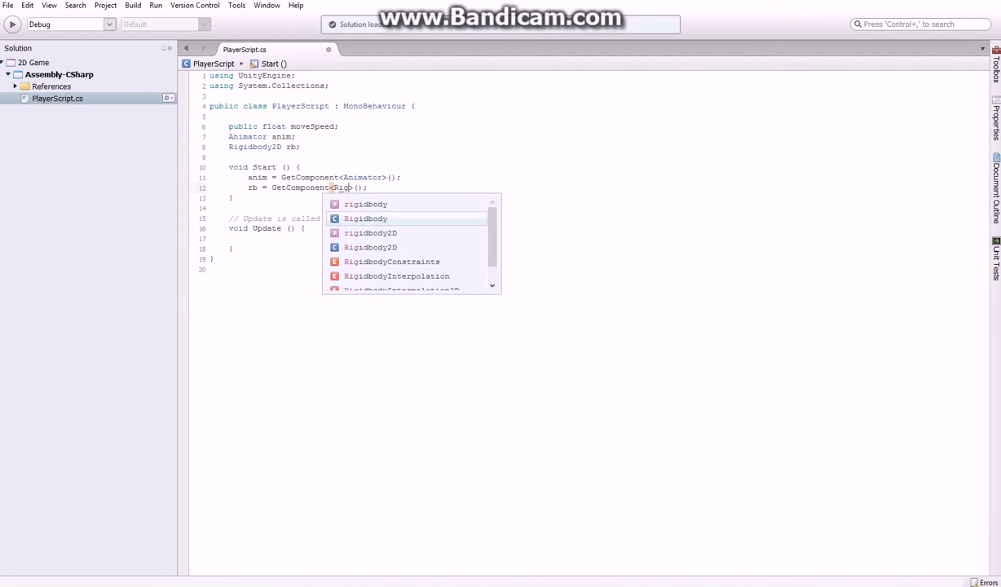
text(gidbody2)
key(Return)
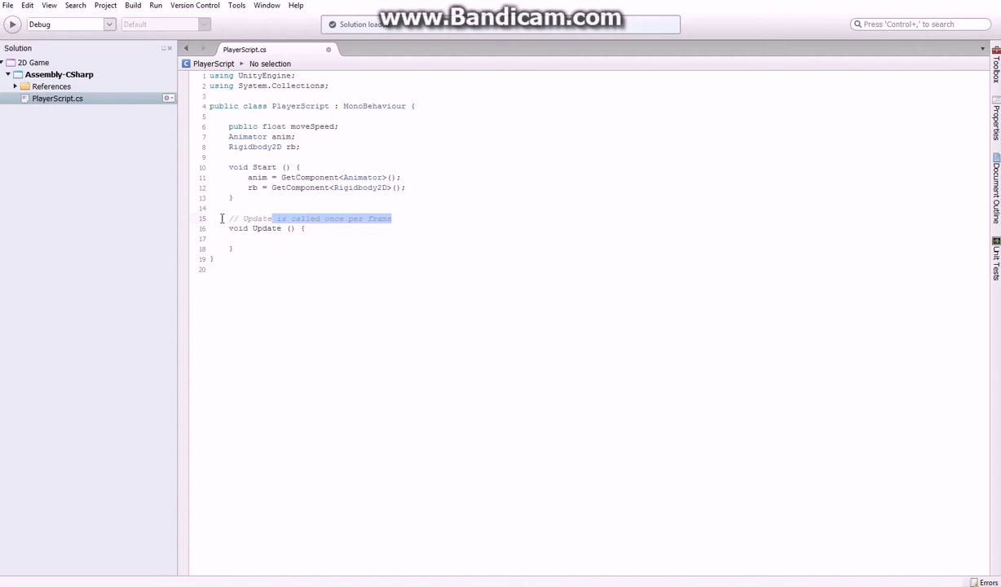
- Delete the comment above the Update method
drag(408, 218, 172, 218)
key(BackSpace)
click(229, 228)
- In Update, store Input.GetAxis("Horizontal") in float h and add an empty anim.SetFloat() call
key(Return)
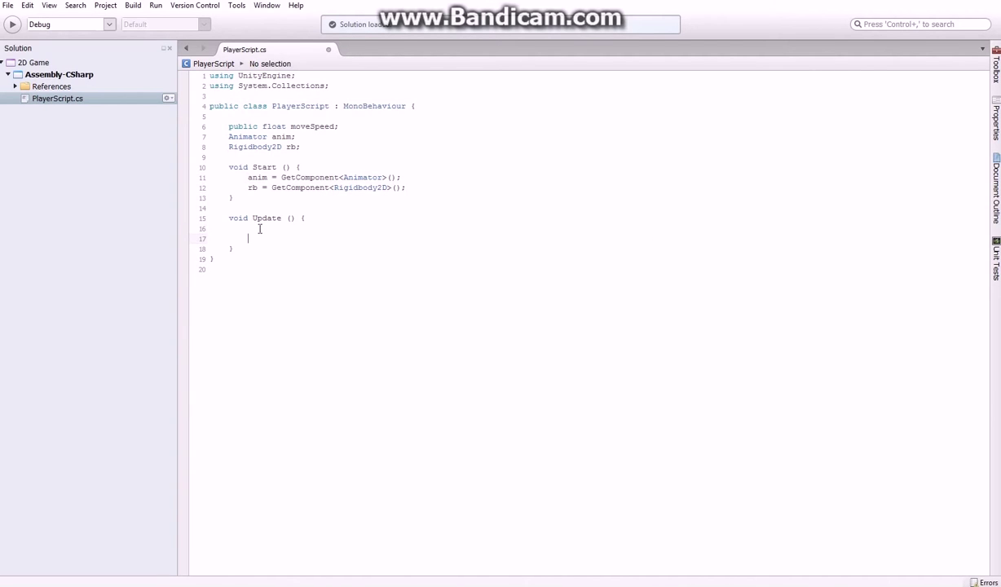
click(252, 228)
text(f)
text(loat h = inp)
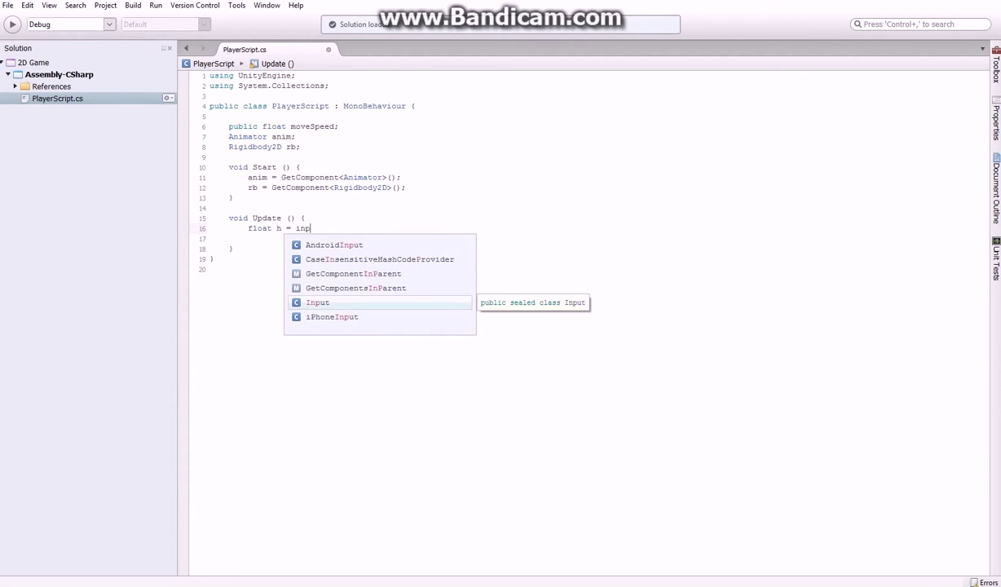
text(.GetA)
key(Return)
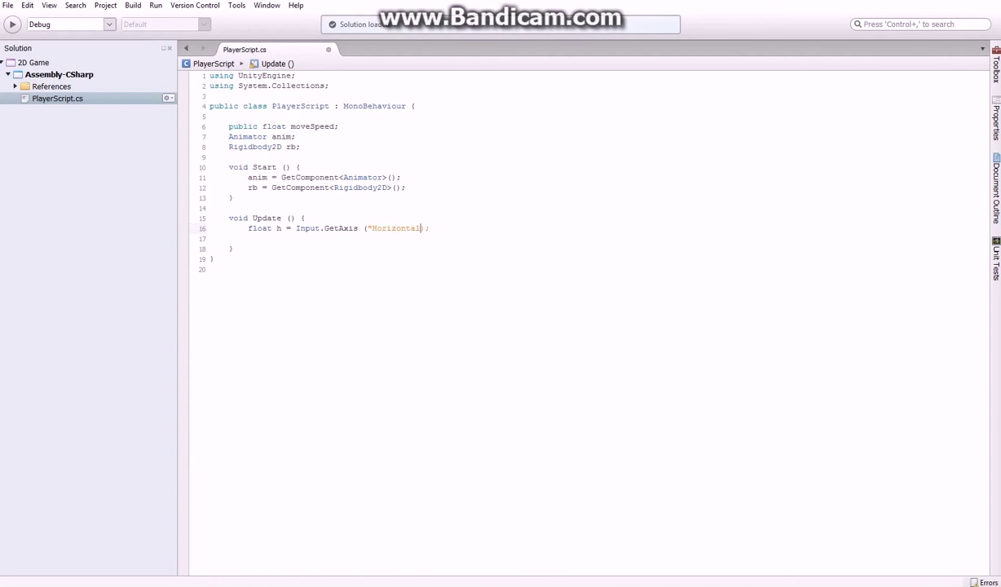
text("))
text(anim)
text(.set)
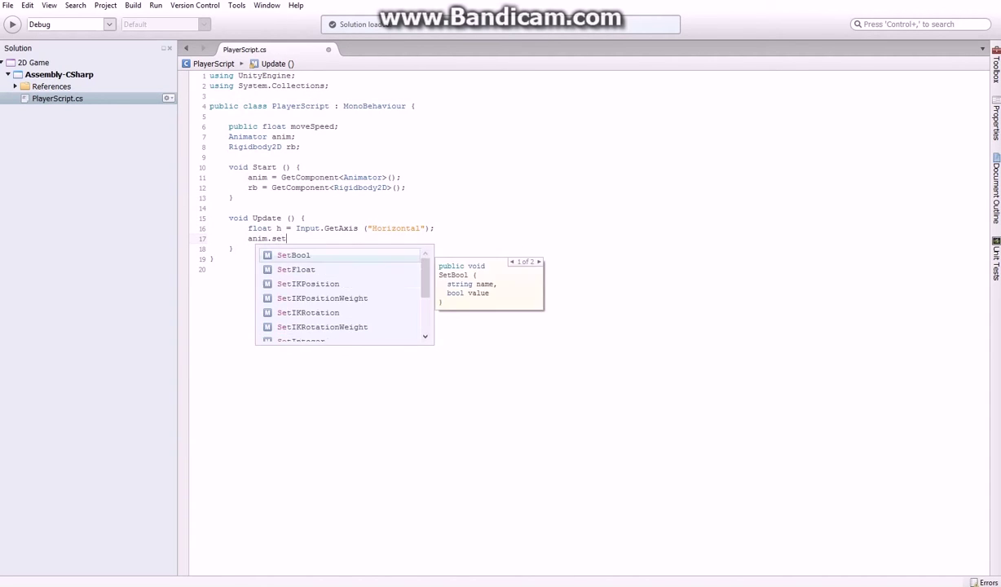
text(f)
key(Return)
text(();)
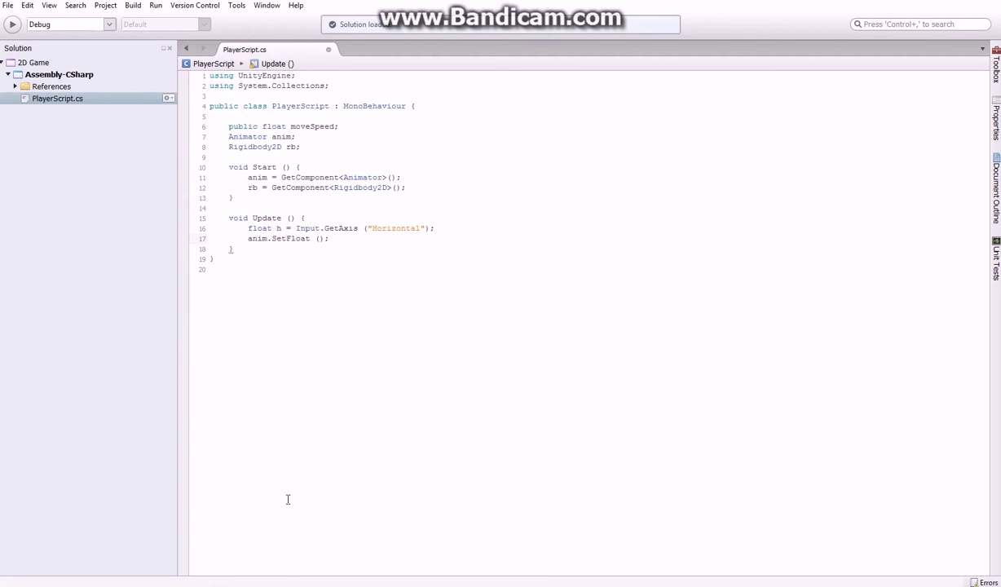
key(alt+Tab)
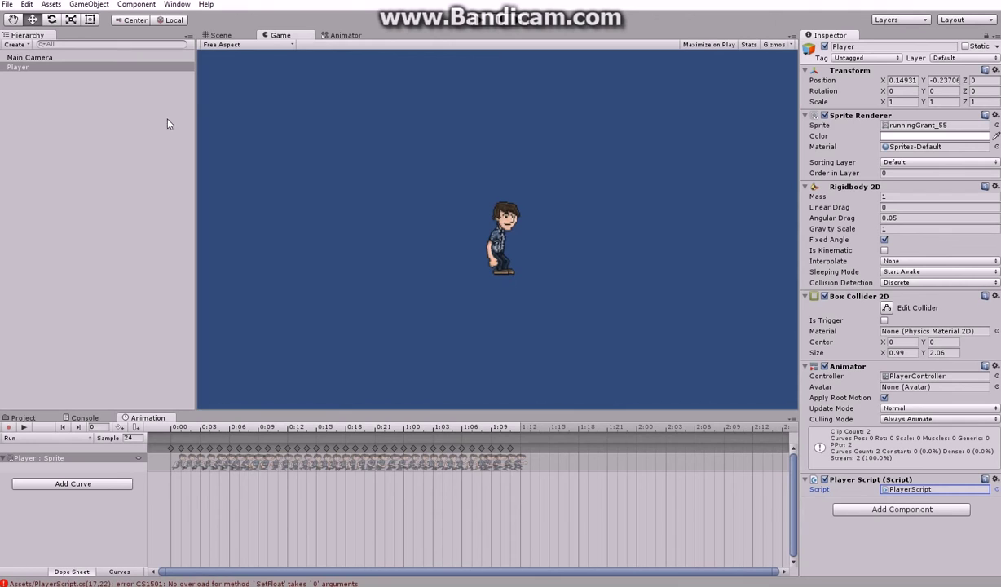
- In the Animator's Parameters list, add a Float parameter named hSpeed
click(330, 35)
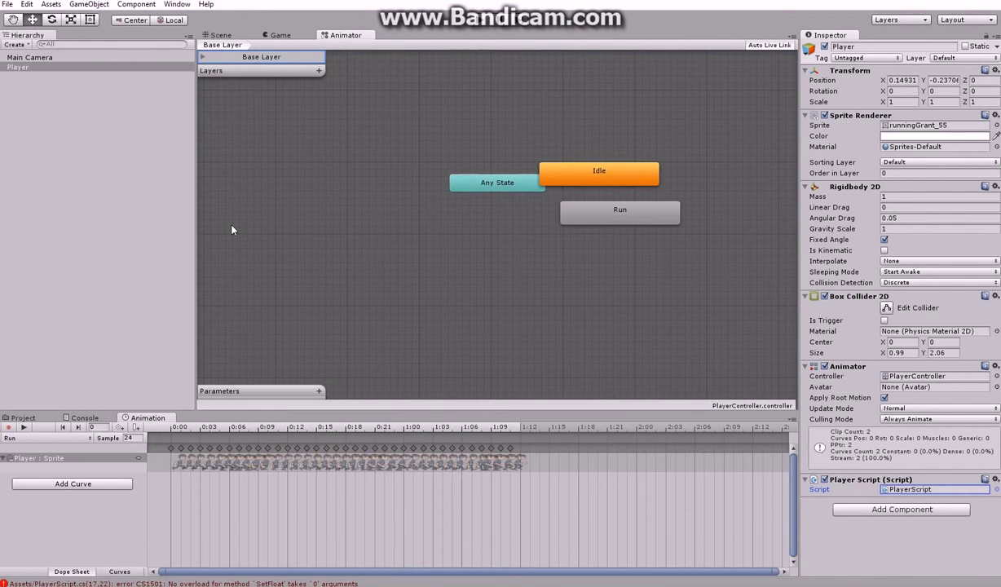
click(319, 391)
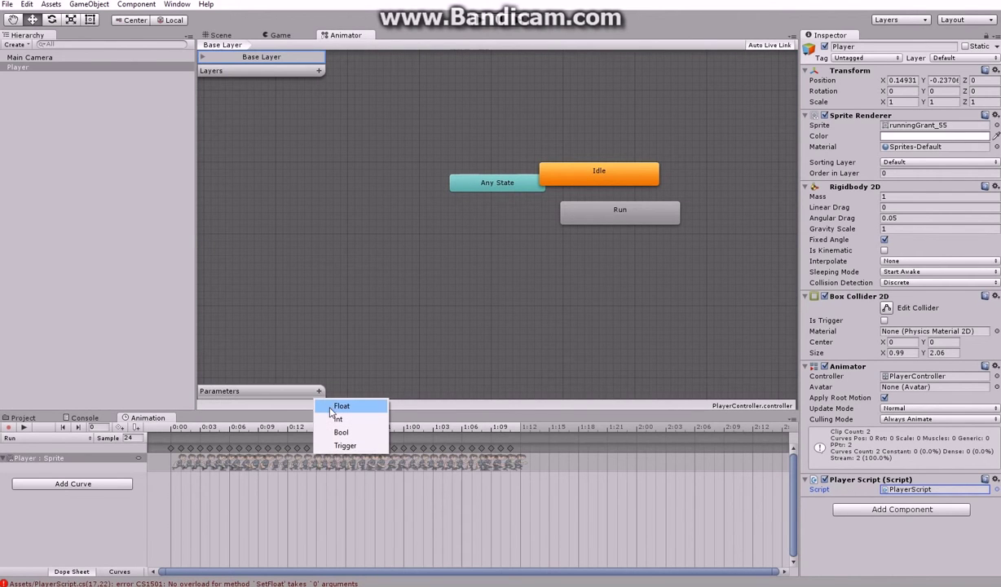
click(336, 409)
text(h)
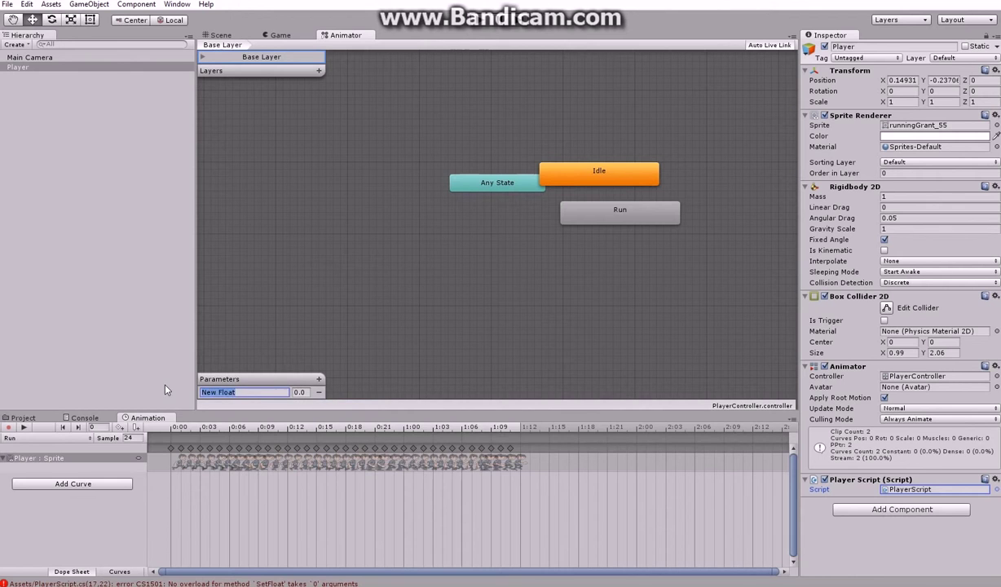
text(Speed)
key(alt+Tab)
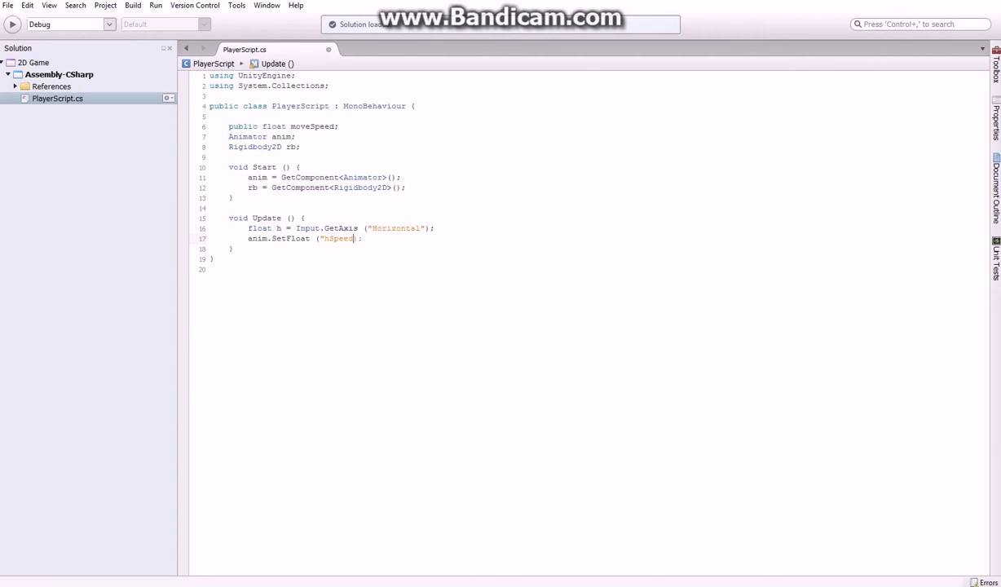
- Pass "hSpeed" and Mathf.Abs(h) to SetFloat, then declare Vector2 movement = new Vector2(h, 0)
text(", Mathf.Abs)
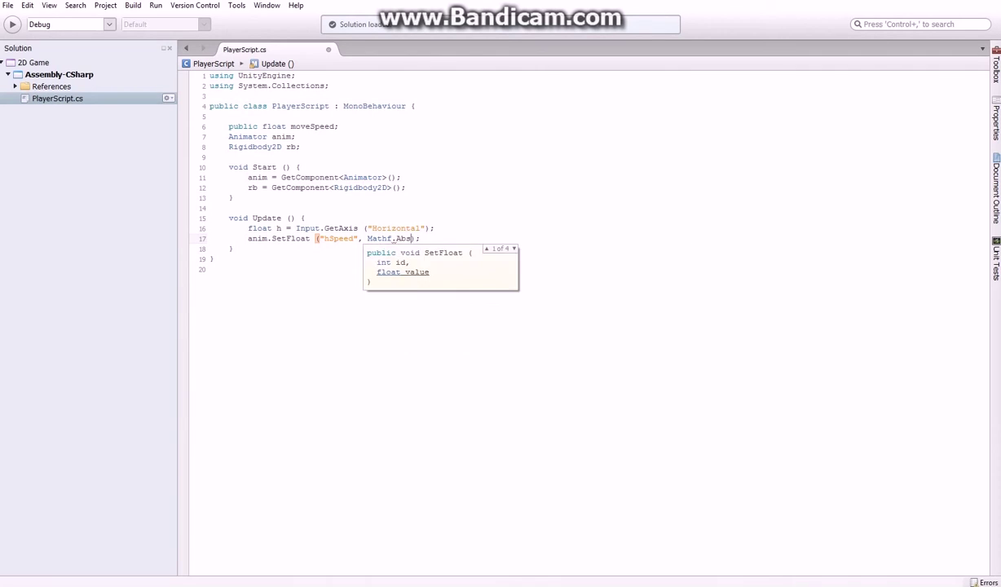
text((h))
key(Return)
text(Vector2 )
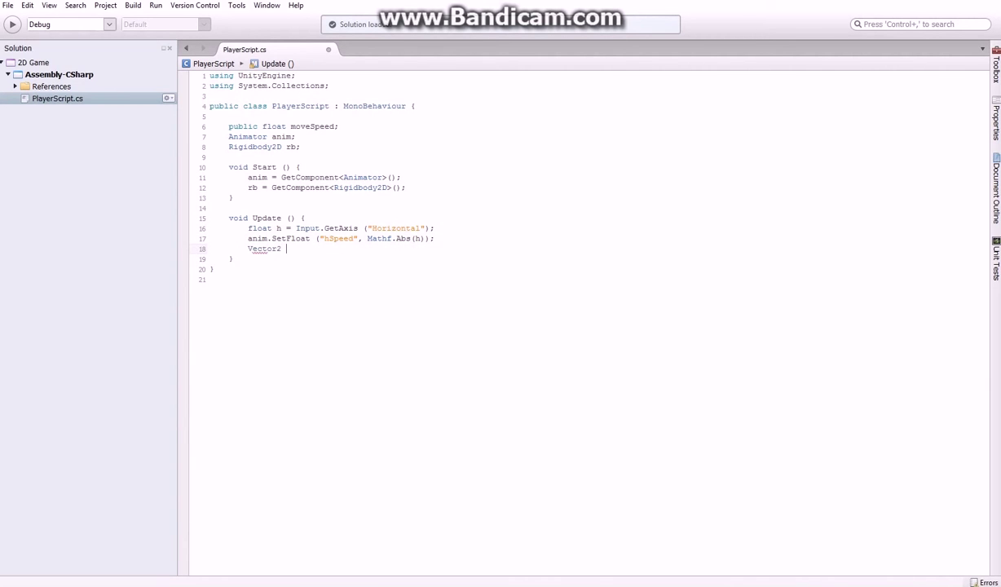
text(movement = n)
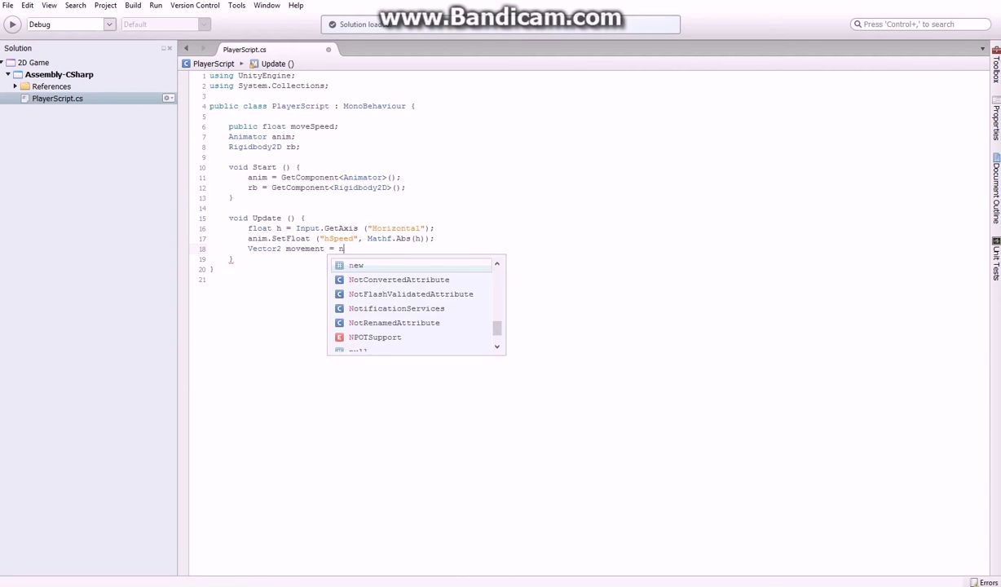
text(ew ve)
text(ctor2 ();)
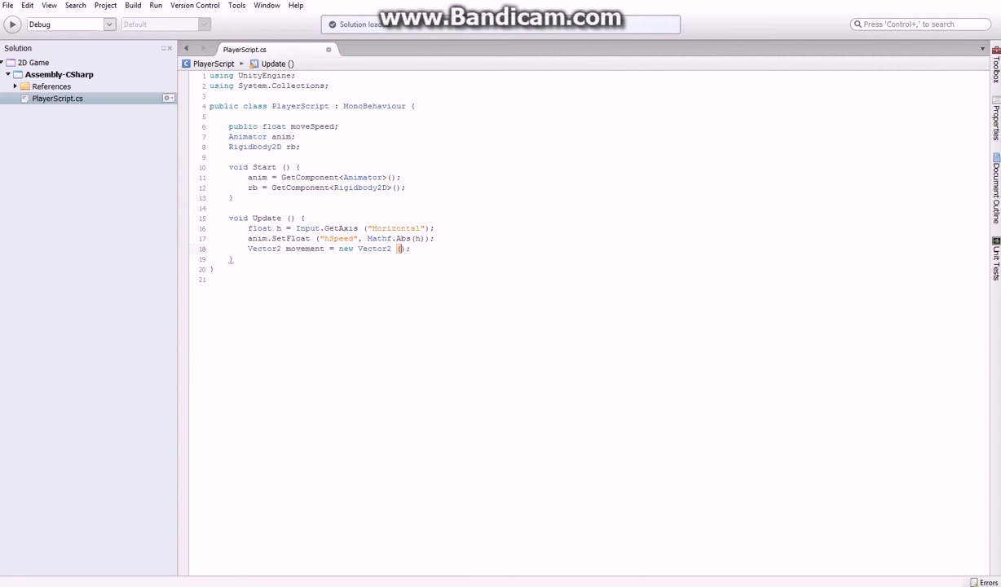
text(, 0)
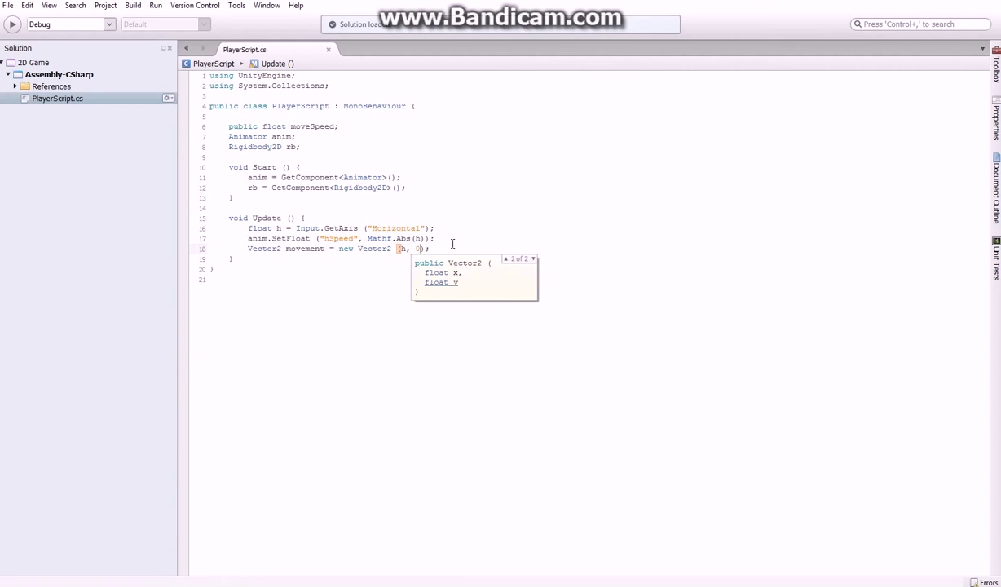
click(452, 244)
- Set rb.velocity to movement * moveSpeed
key(Return)
key(Return)
text(RenderBuffer.)
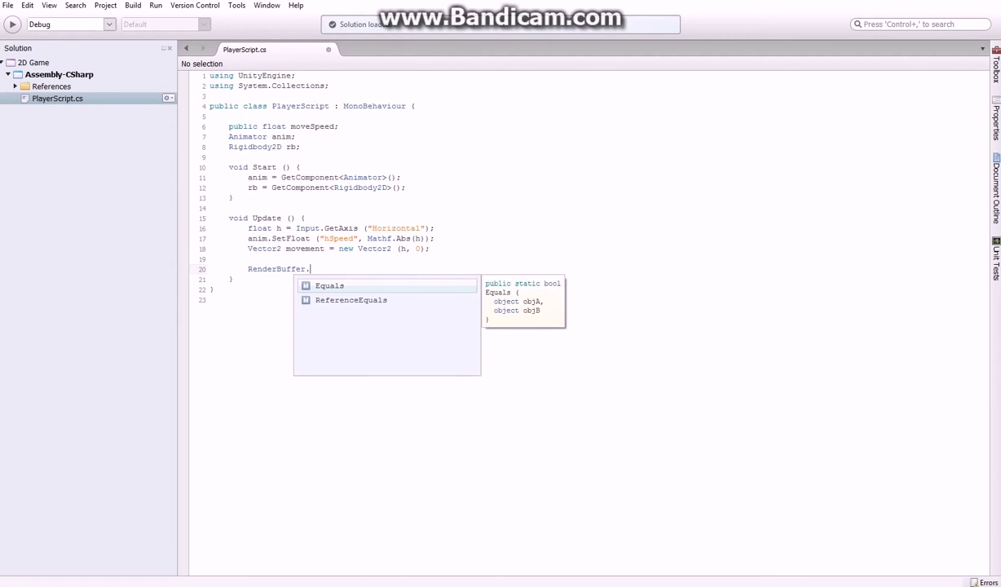
key(BackSpace)
key(BackSpace)
key(BackSpace)
key(BackSpace)
key(BackSpace)
key(BackSpace)
text(rb)
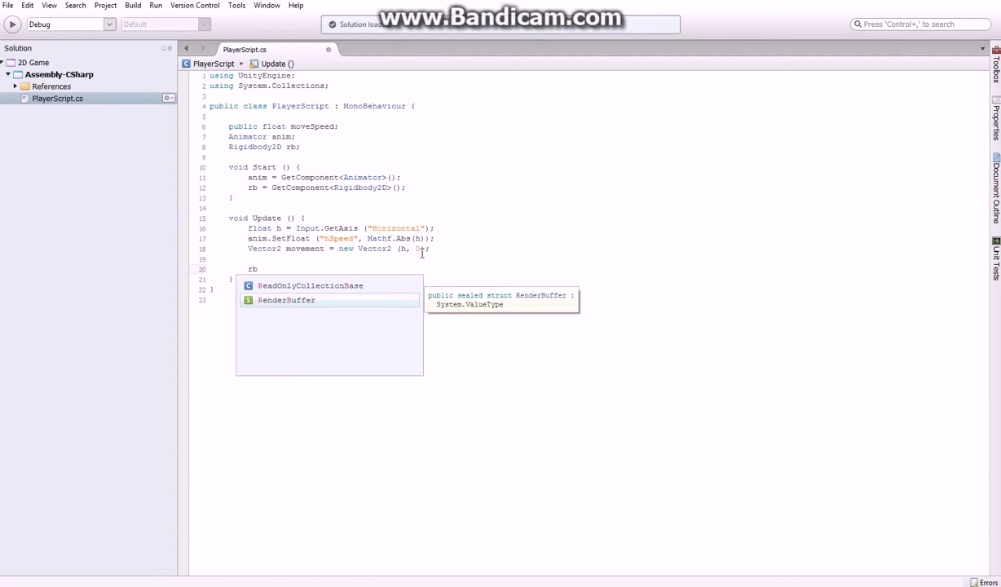
click(279, 262)
text(.)
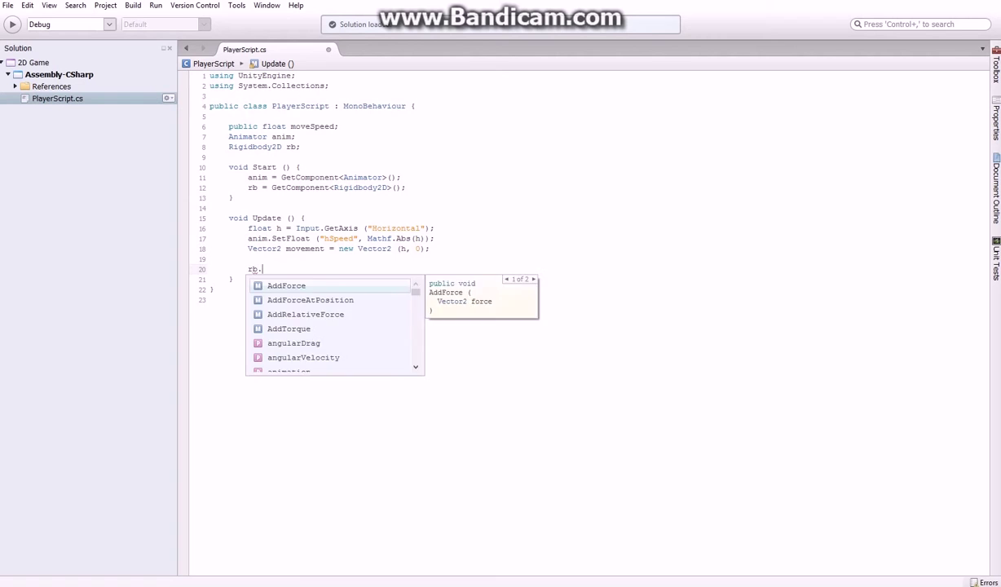
text(ve)
key(Return)
text(=)
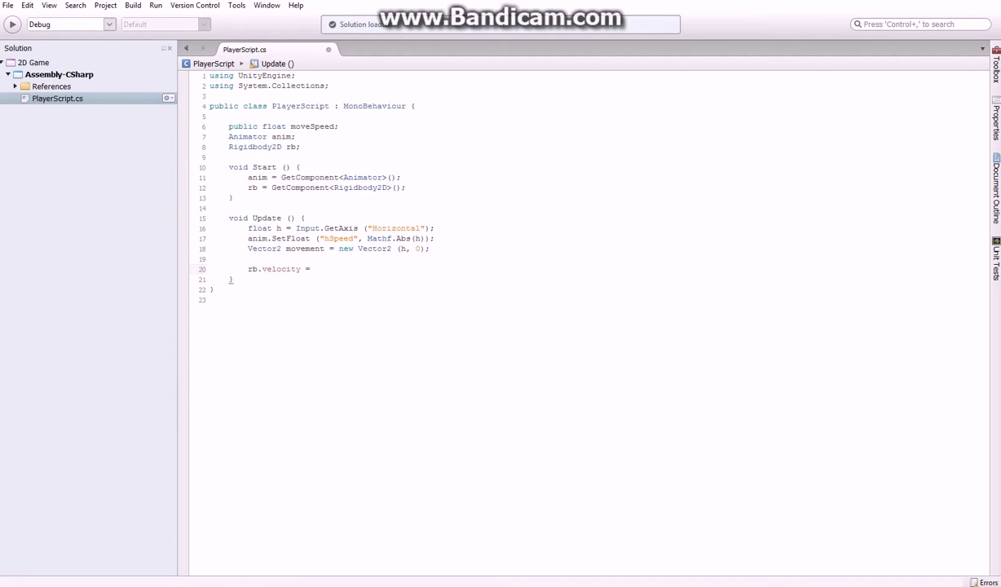
text( movement *()
key(BackSpace)
text(move)
key(Return)
text(;)
key(alt+Tab)
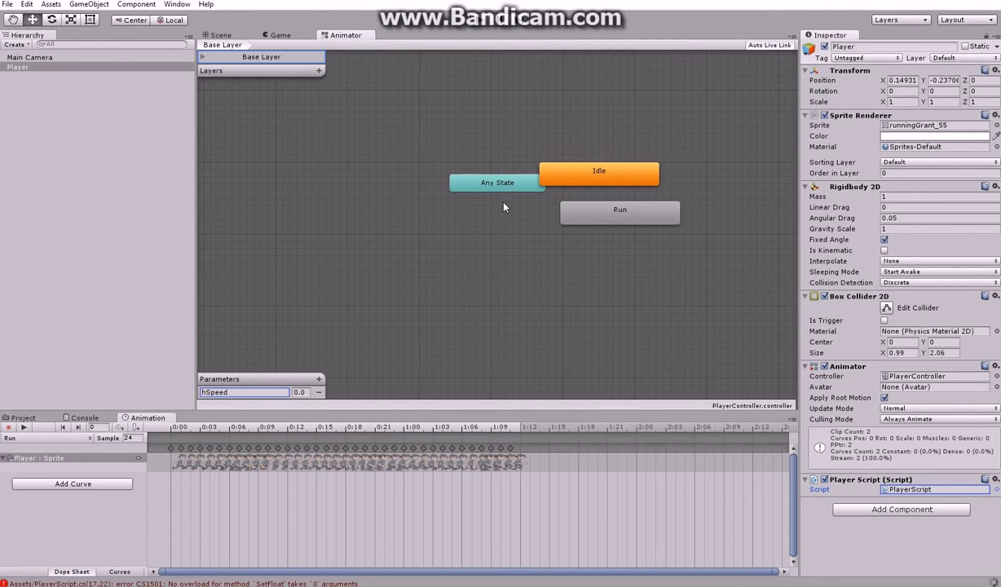
- Create an empty GameObject below the player and give it a Box Collider 2D
click(14, 45)
click(28, 56)
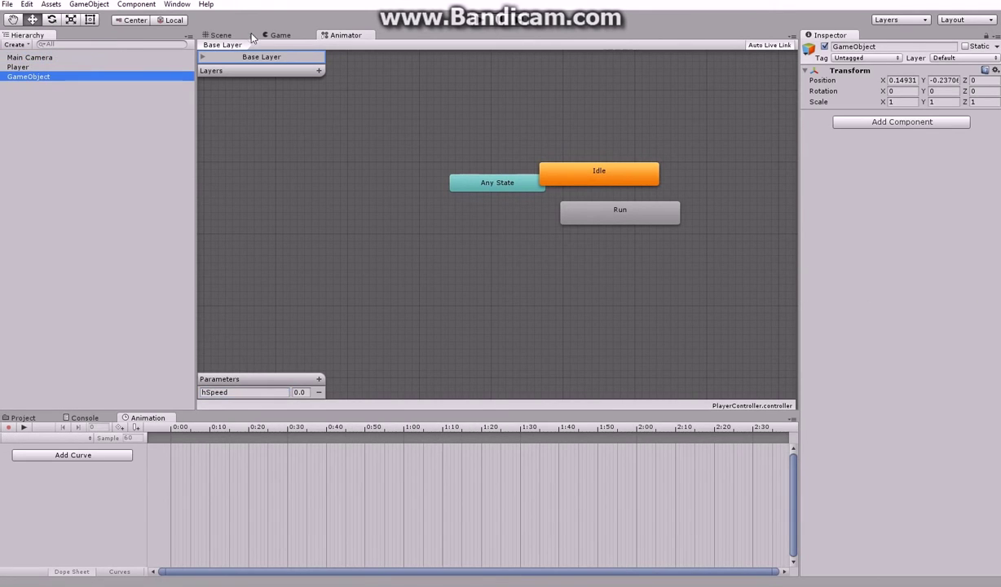
click(220, 35)
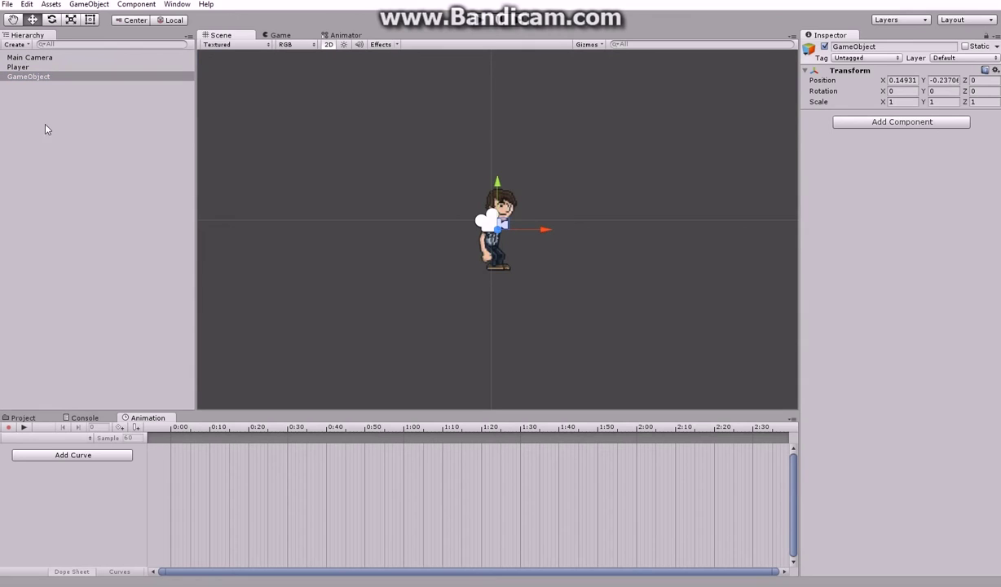
drag(497, 190, 462, 242)
click(895, 123)
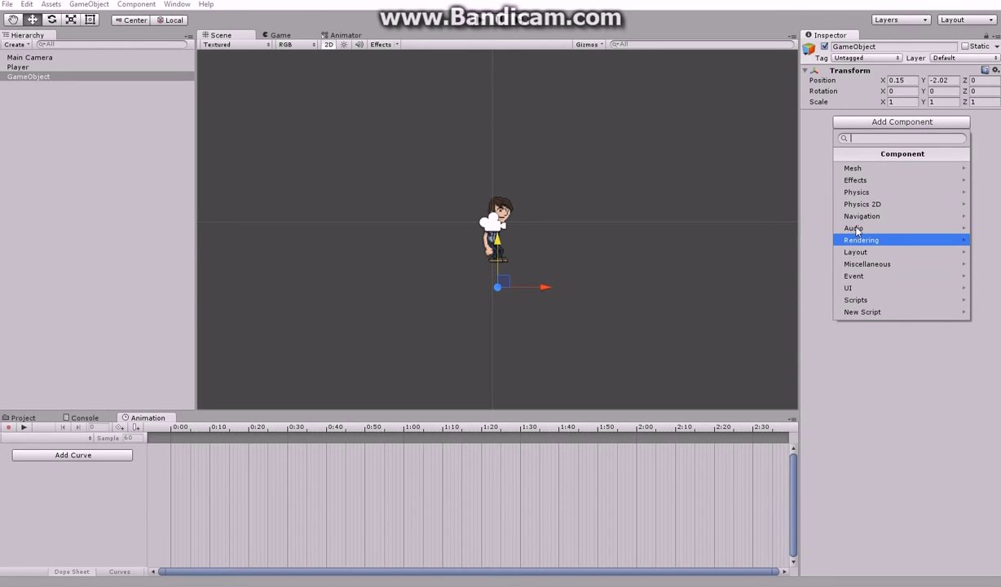
click(862, 204)
click(891, 192)
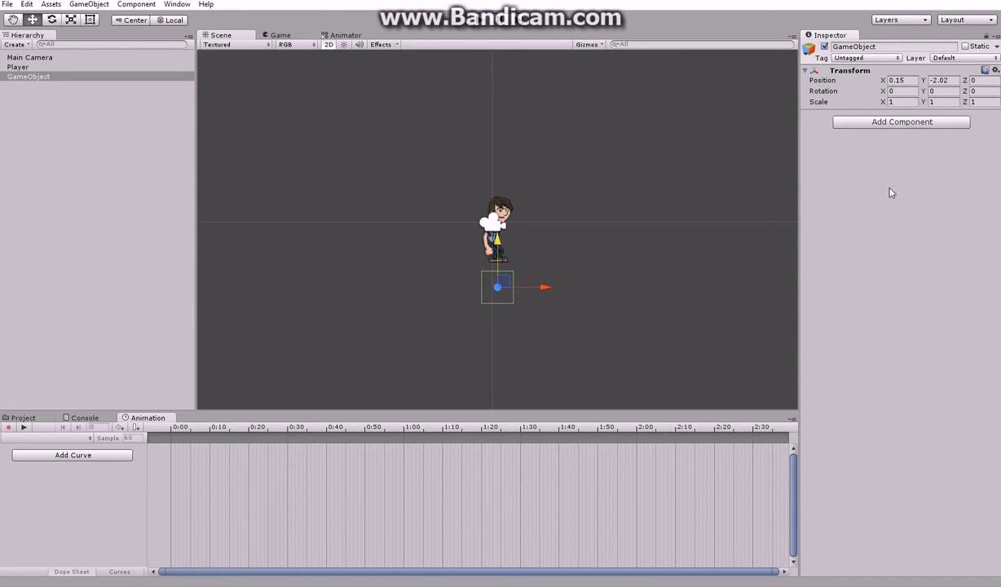
- Rename the object Ground and stretch it horizontally to X scale 14.6625
click(44, 81)
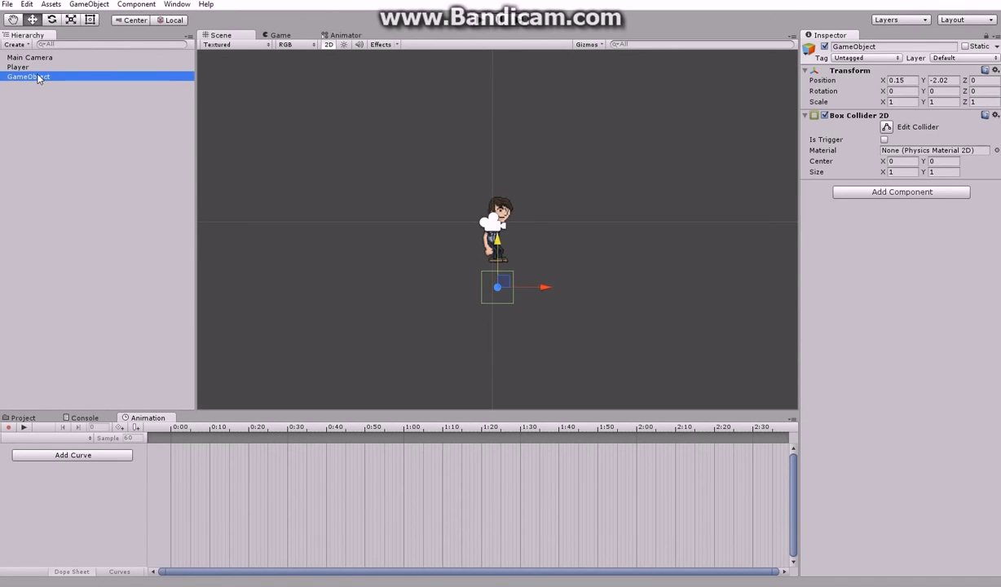
text(Ground)
key(Return)
click(71, 21)
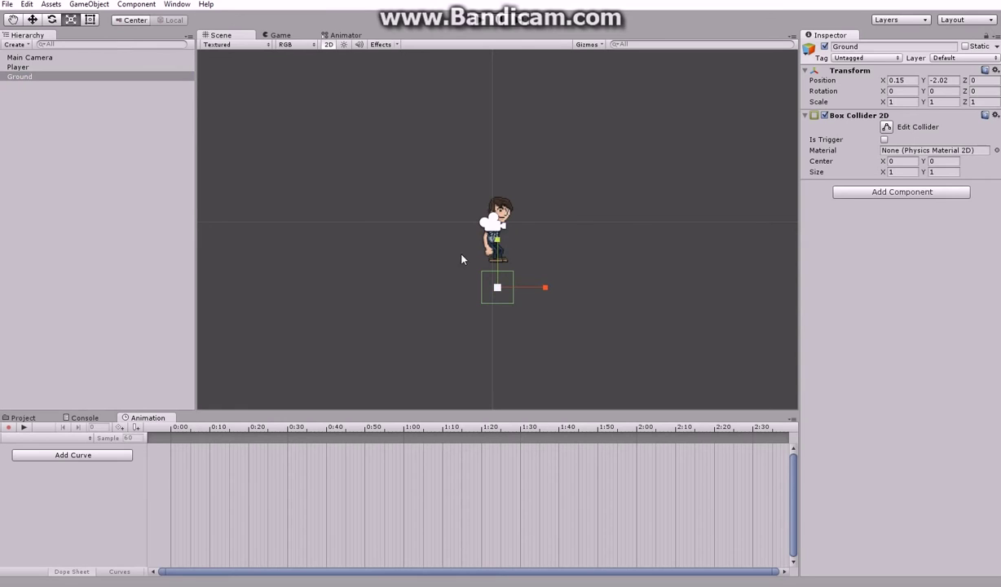
mouse_move(545, 290)
mouse_down()
mouse_move(455, 319)
mouse_move(206, 322)
mouse_up()
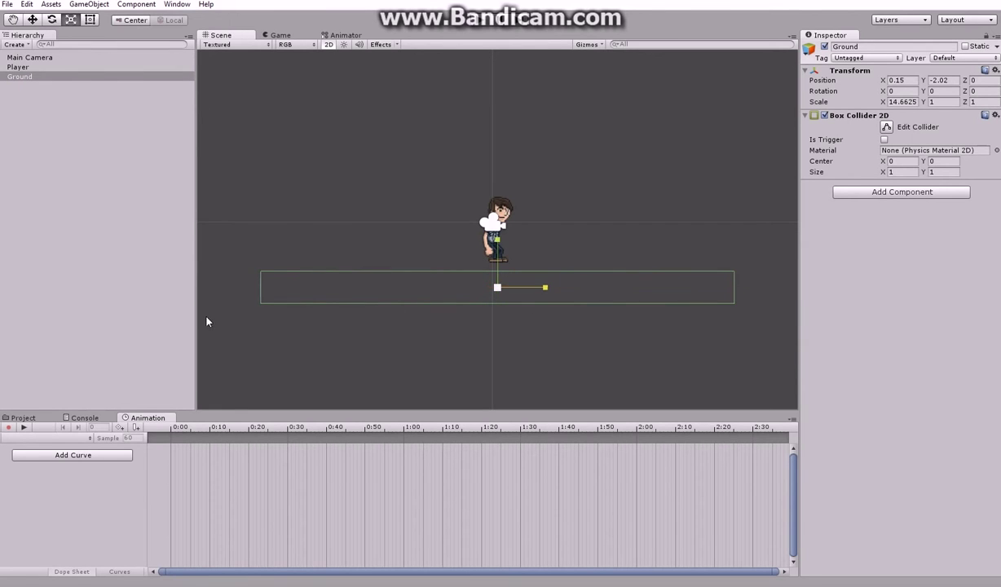
click(33, 19)
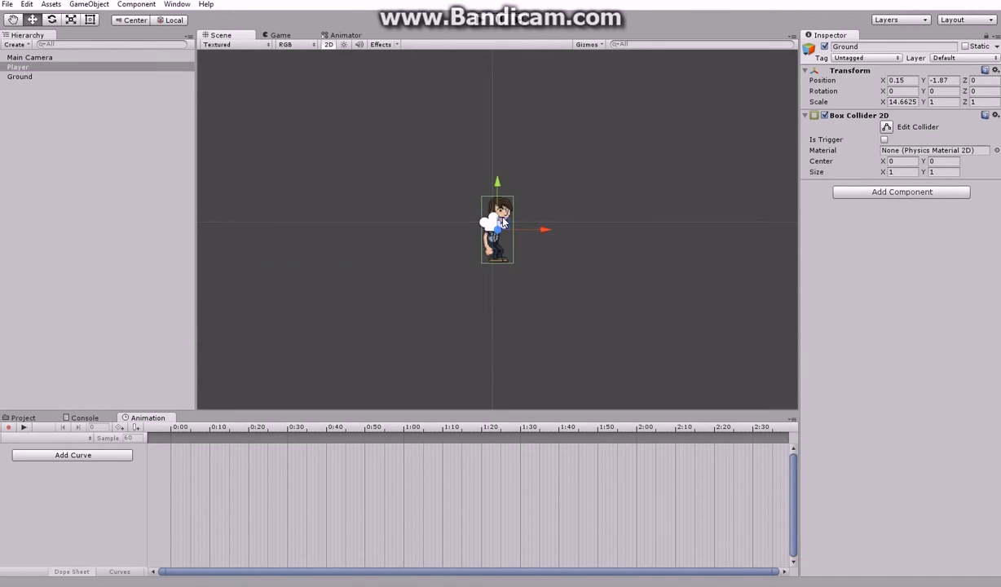
click(497, 236)
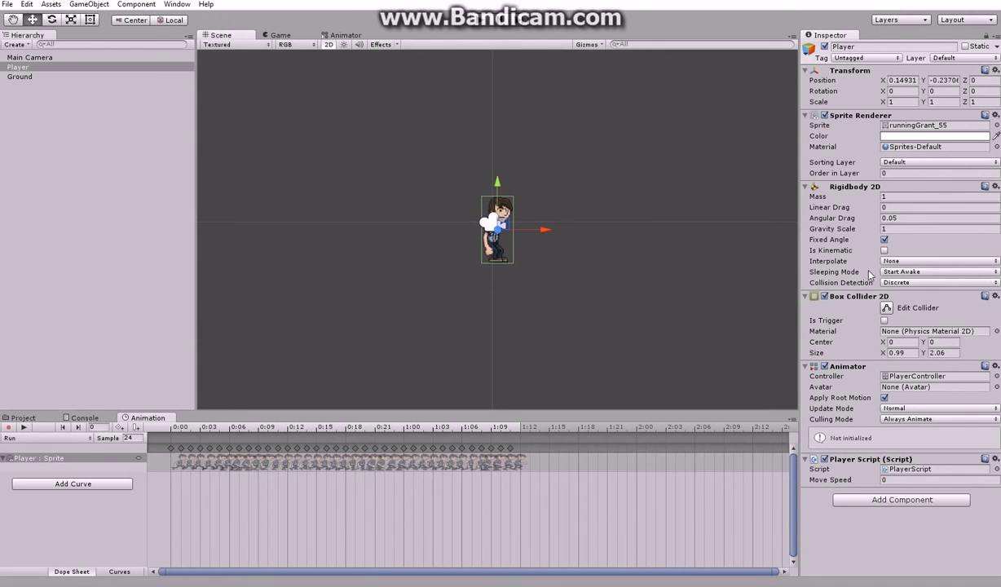
- Run a quick play test, then check the player script in MonoDevelop
click(480, 19)
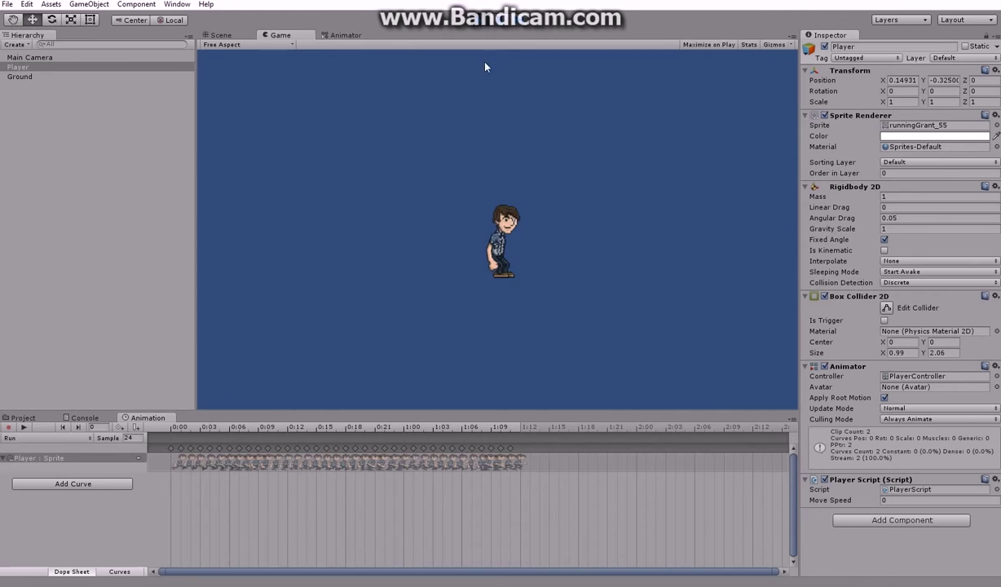
click(481, 20)
key(alt+Tab)
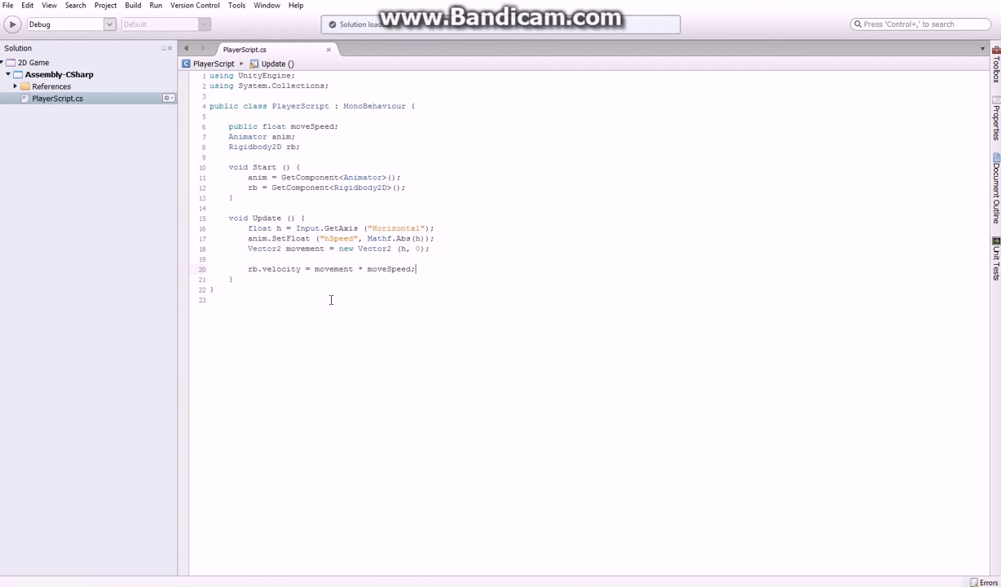
key(alt+Tab)
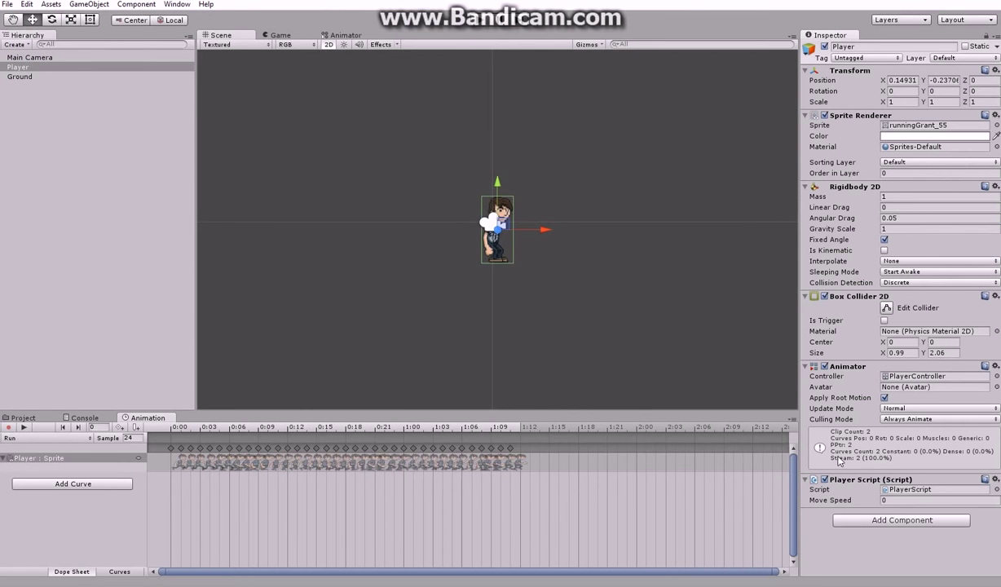
- Set the Player Script's Move Speed to 5 and play-test running left and right
click(899, 501)
text(5)
click(472, 26)
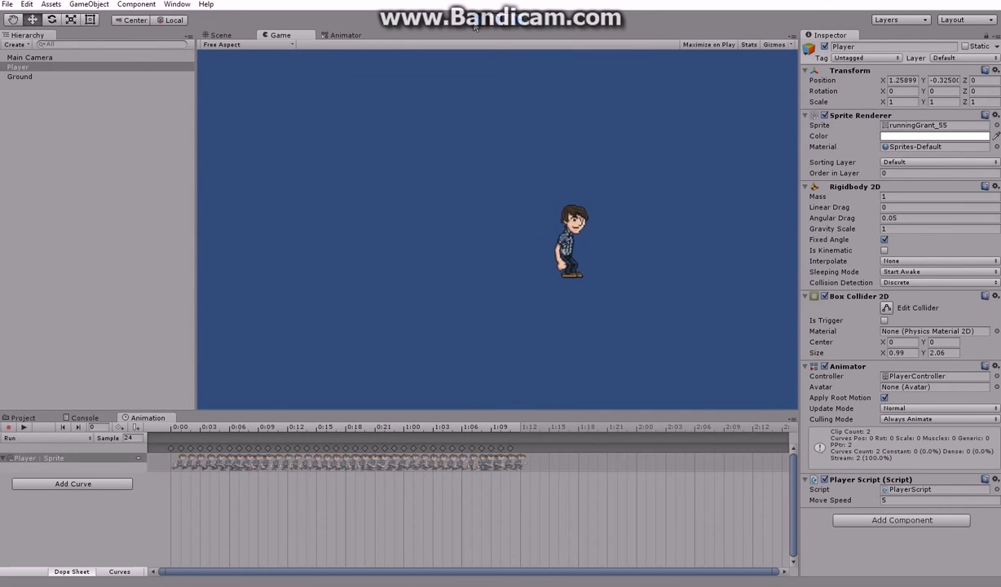
key(Left)
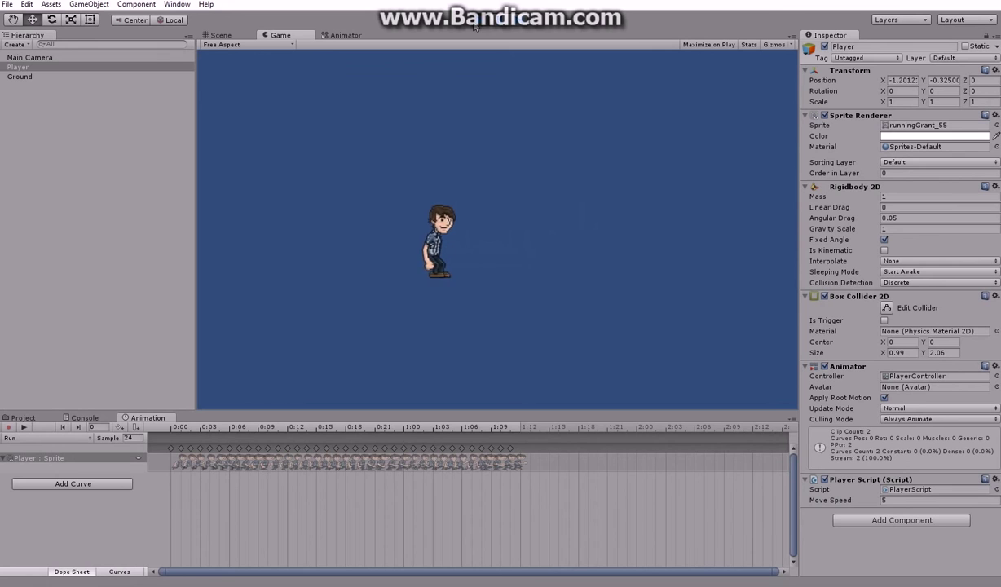
key(Right)
click(473, 26)
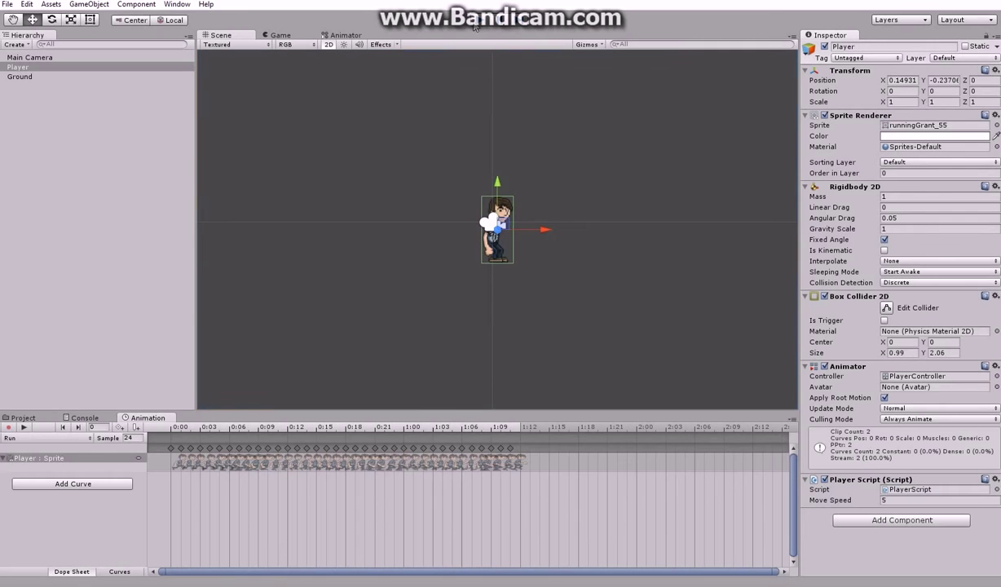
- Add an empty if (h > 0) block below the velocity line in Update
key(alt+Tab)
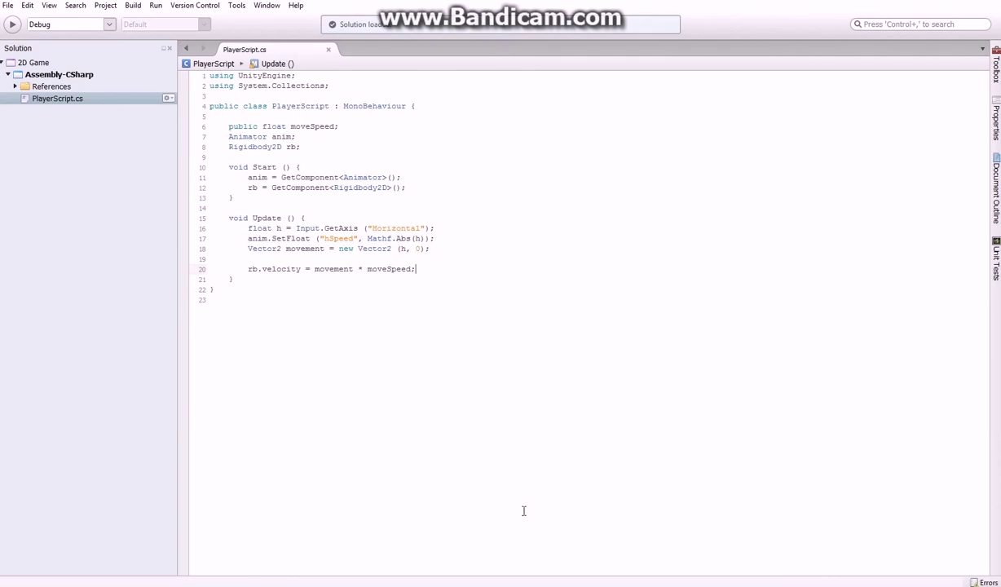
click(338, 126)
key(BackSpace)
text(= 5)
click(426, 271)
key(Return)
key(Return)
text(if(h > 0) {)
key(Return)
key(Return)
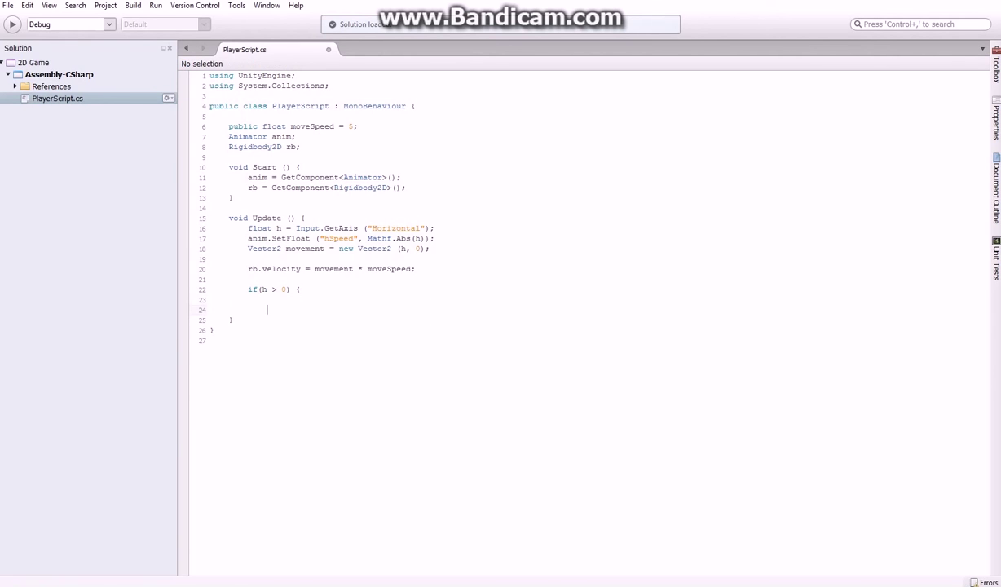
text(})
- Add a Vector3 scale field and store transform.localScale in it inside Start
click(322, 149)
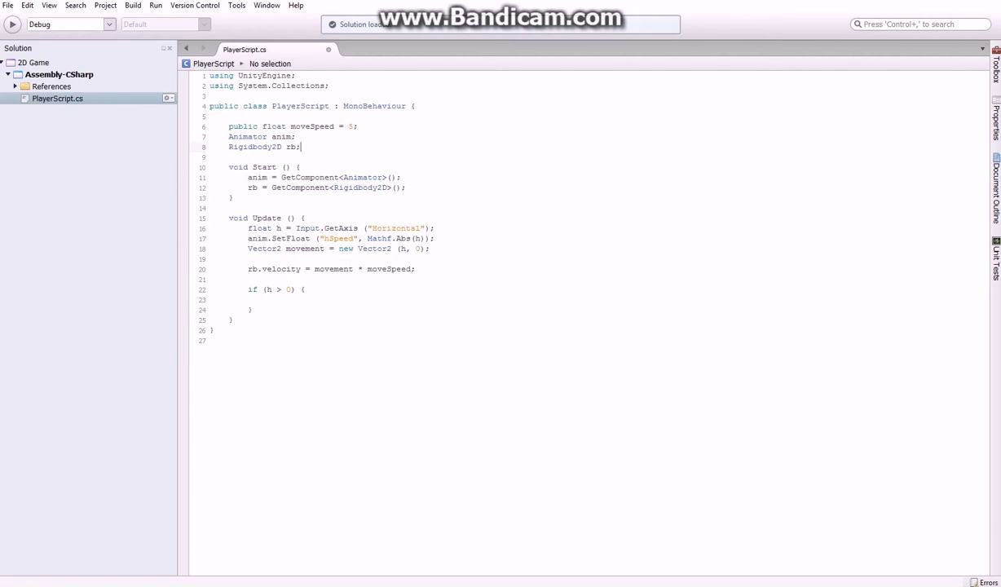
key(Return)
key(Return)
text(vecto)
key(Escape)
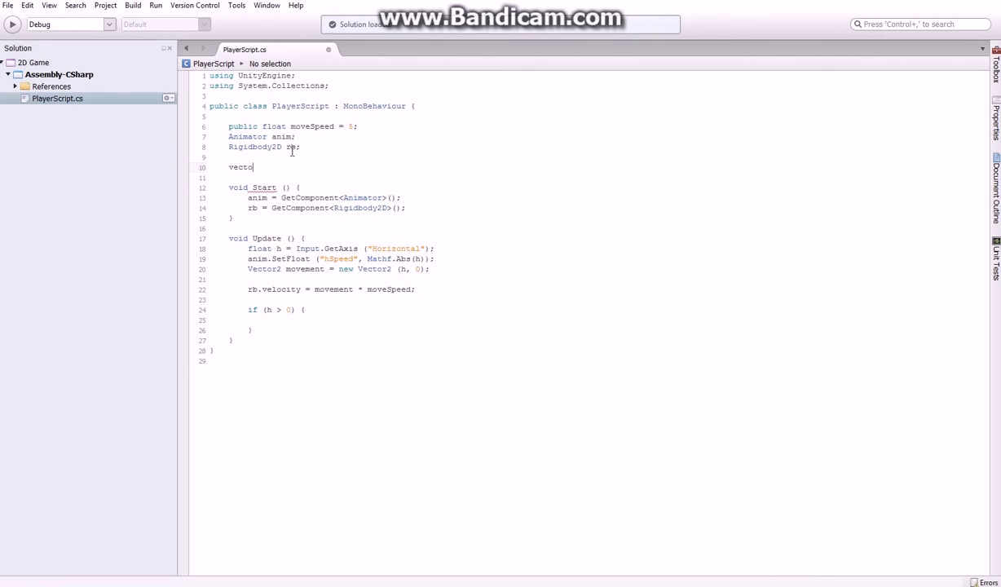
drag(253, 167, 223, 155)
text(vec)
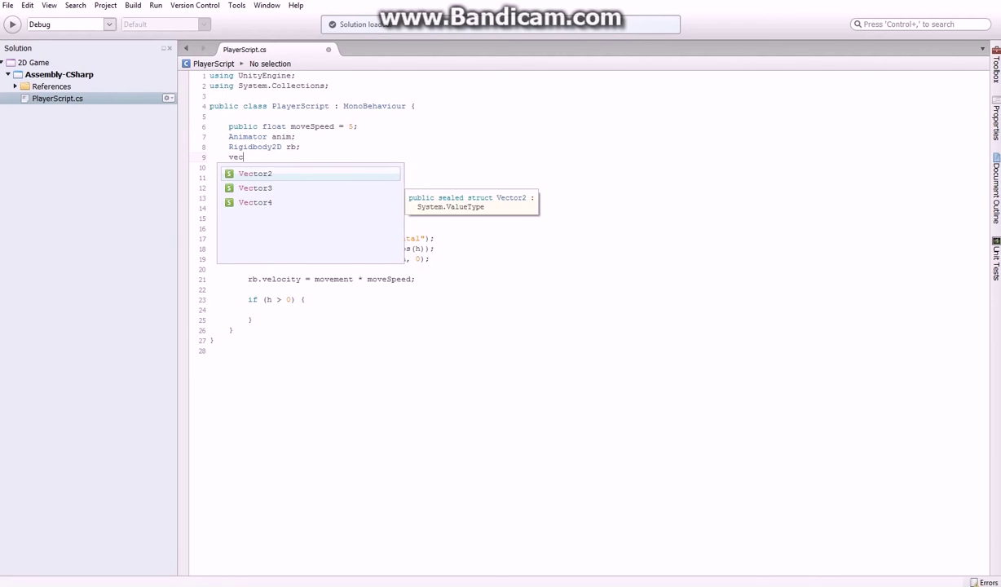
key(Down)
key(Return)
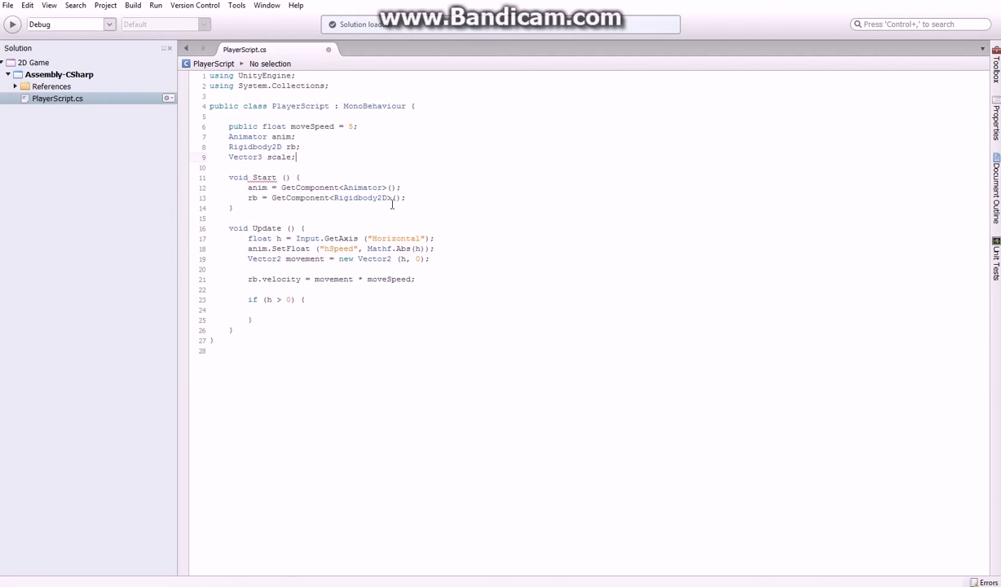
click(407, 198)
key(Return)
key(Return)
text(scale)
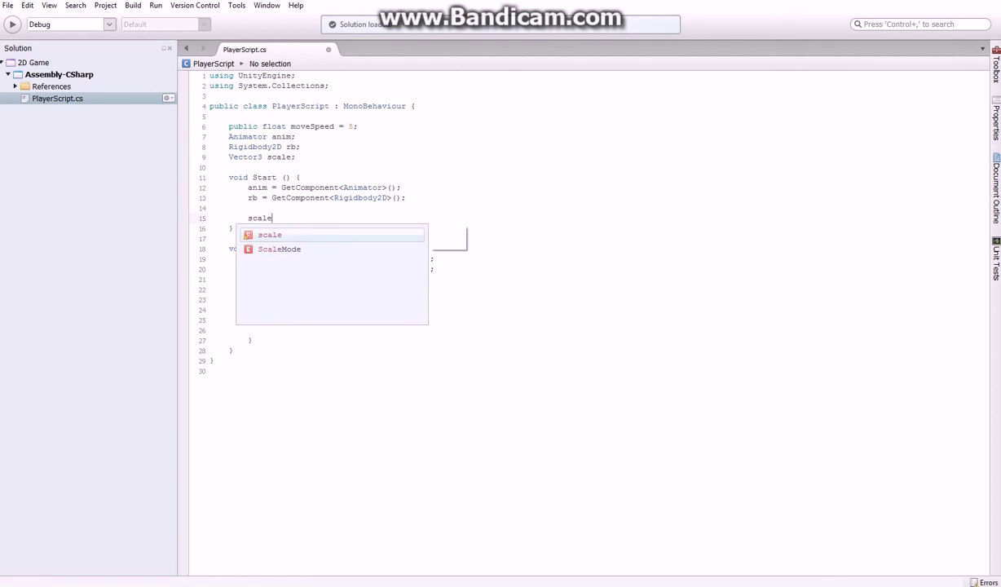
text( = transform.loc)
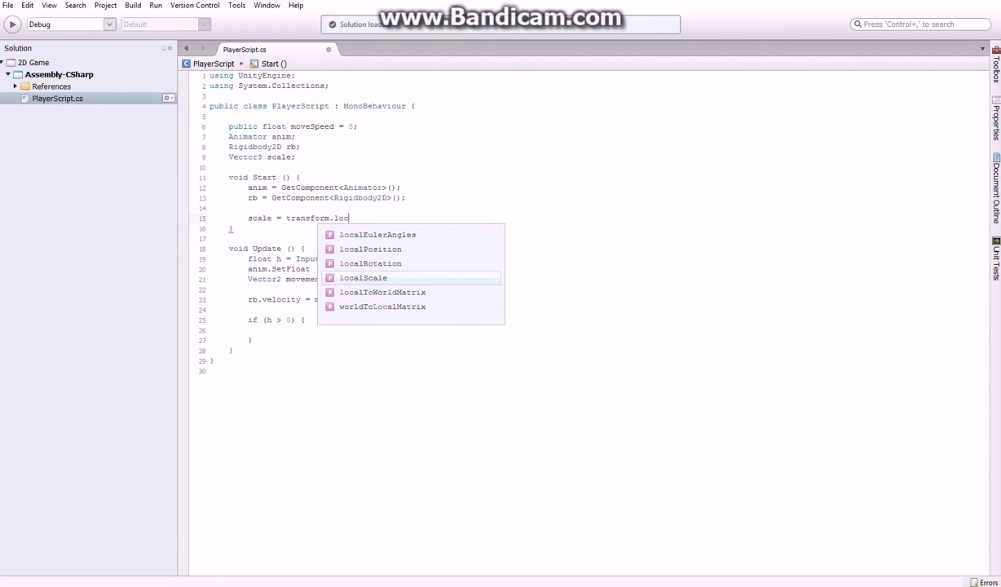
key(Return)
text(;)
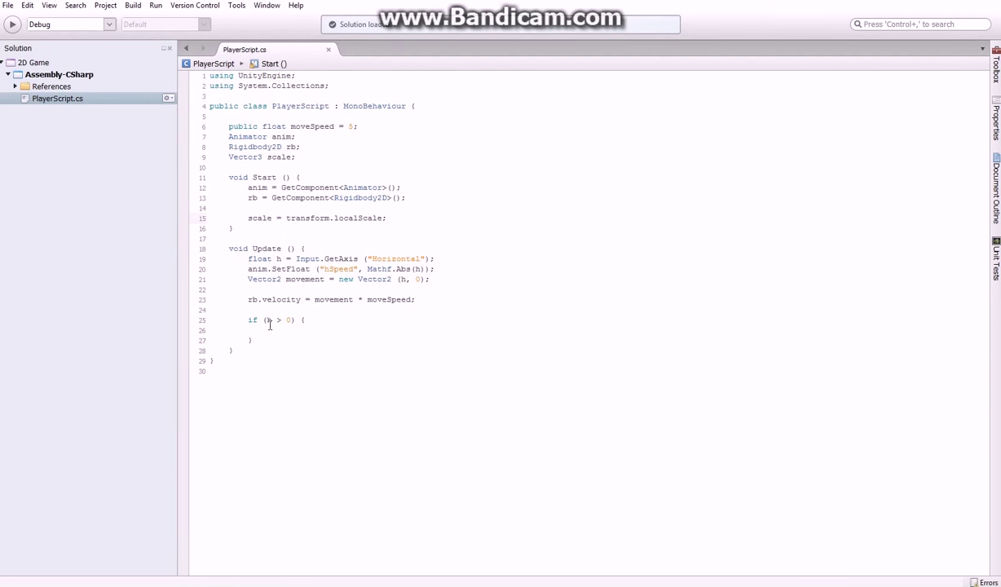
- Set localScale to scale when h > 0, and to new Vector3(-scale.x, scale.y, scale.z) when h < 0
click(270, 329)
text(tran)
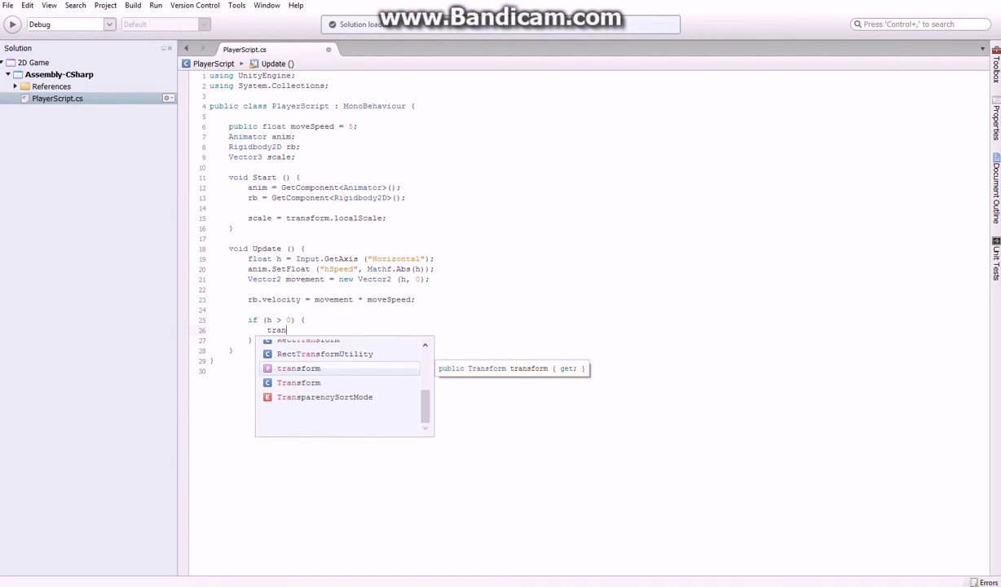
text(sform.lo)
key(Return)
text(= scale)
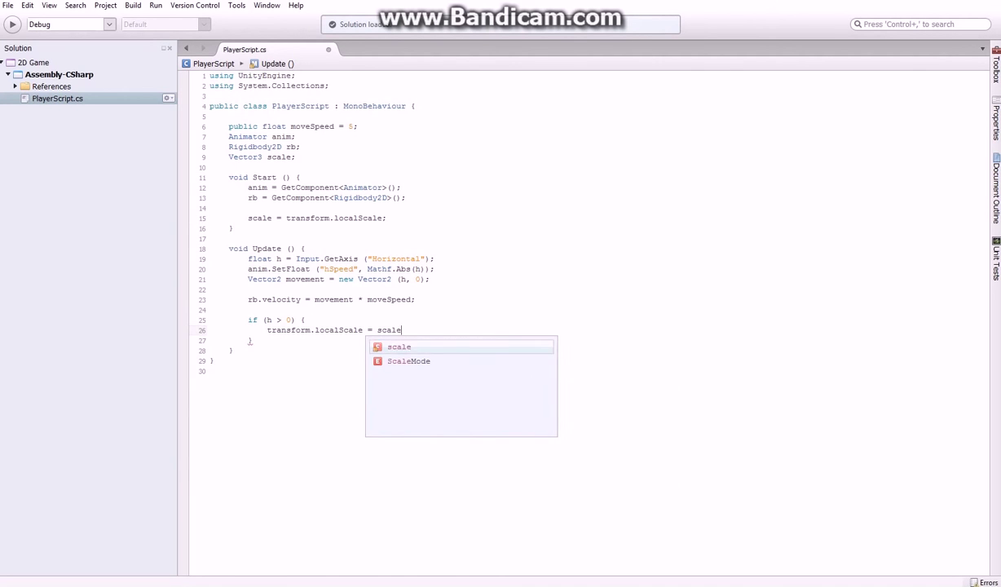
text(; })
text( el)
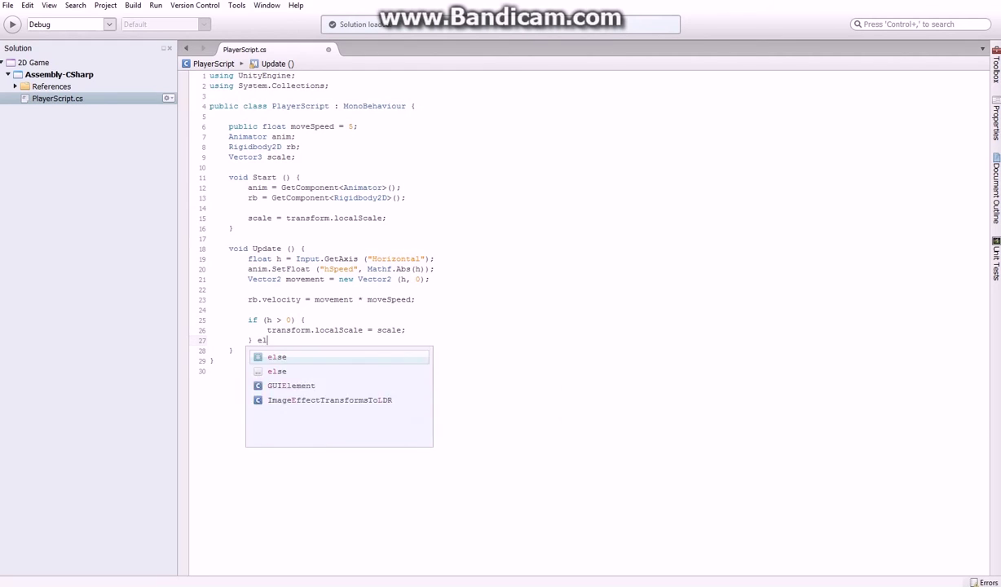
text(se if (h < 0) )
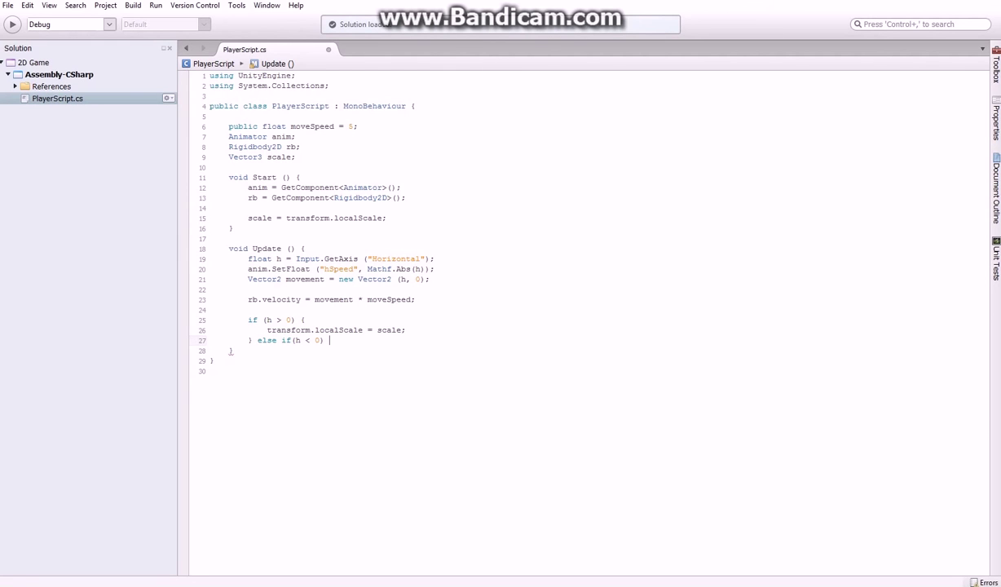
text({)
key(Return)
text(transform.)
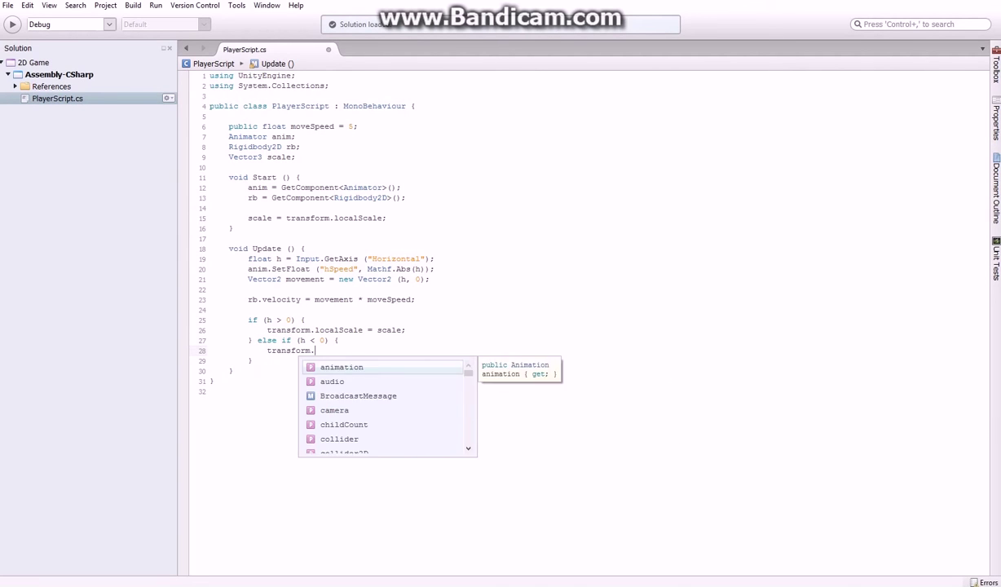
text(localScale = new ve)
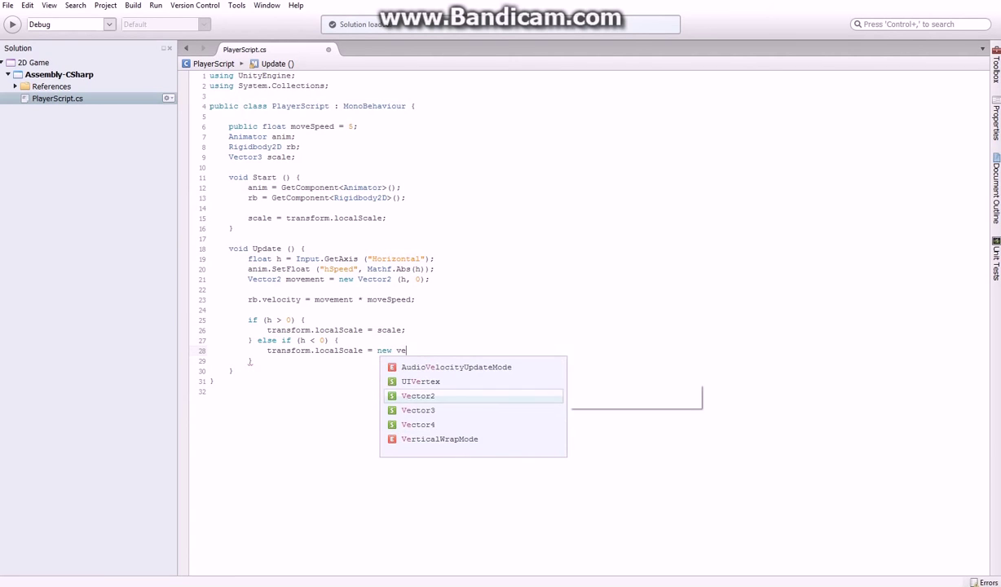
text(ctor3(-scale.)
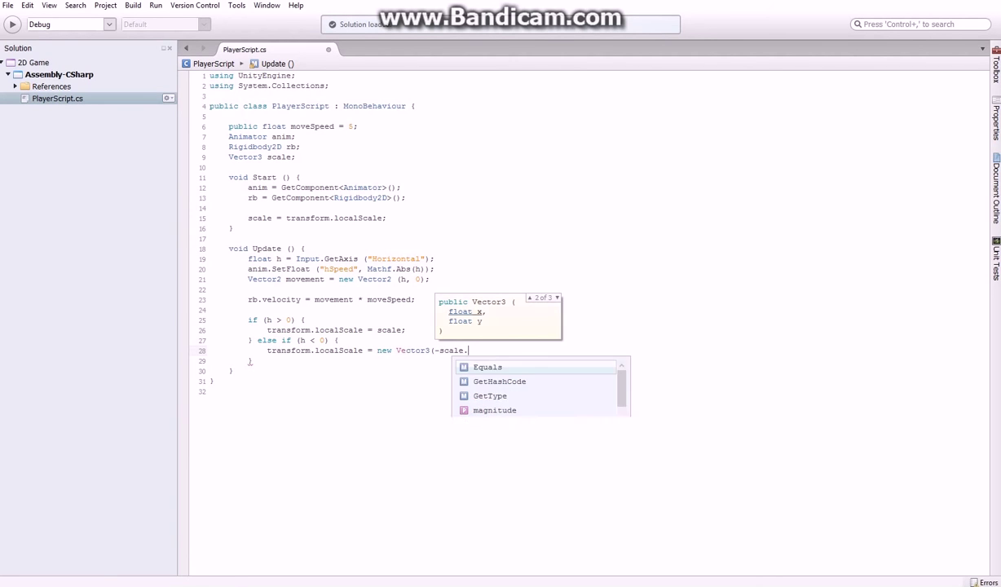
text(x, scale.y,)
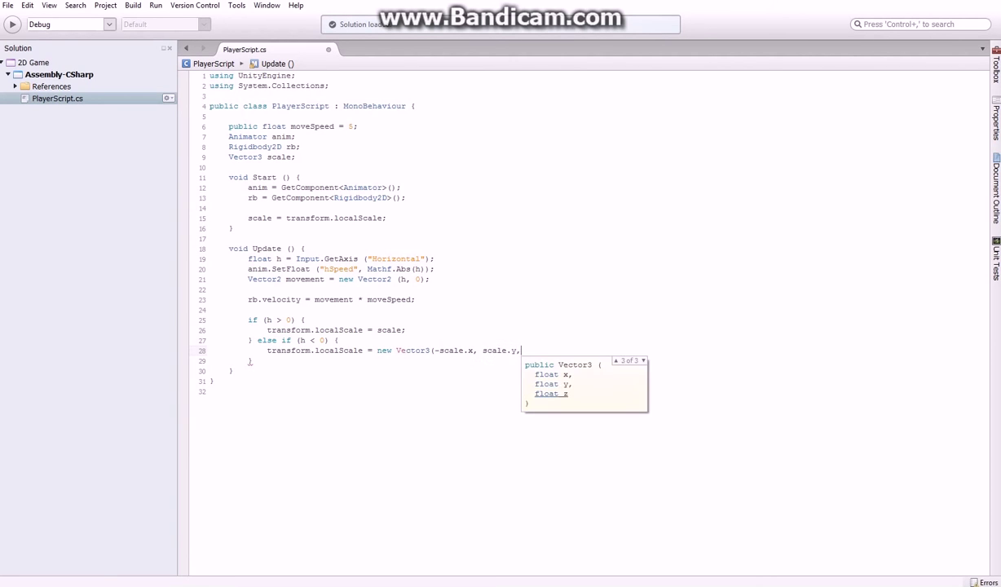
text( scale.z);)
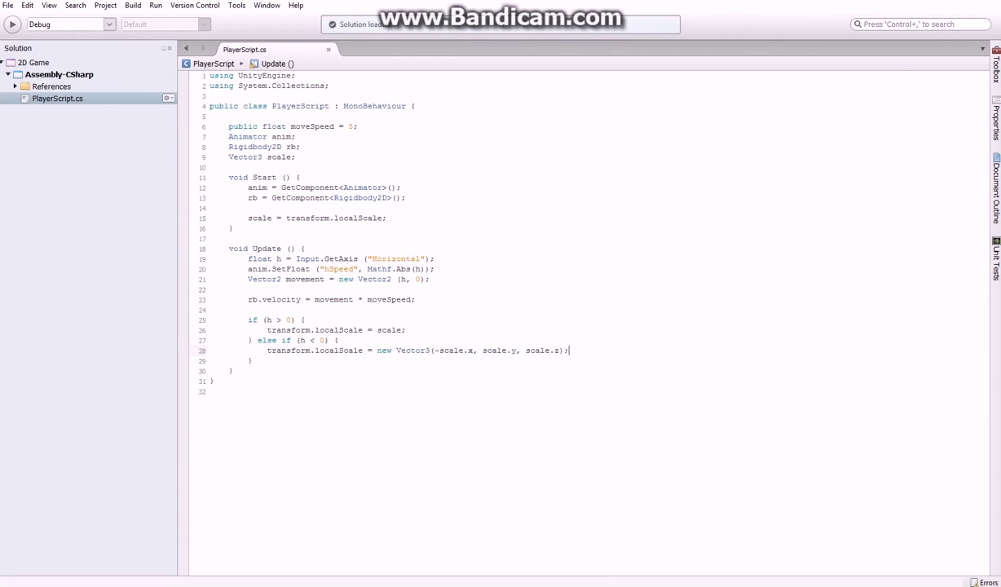
- Play-test running right, left, then right to confirm the character flips its facing
key(alt+Tab)
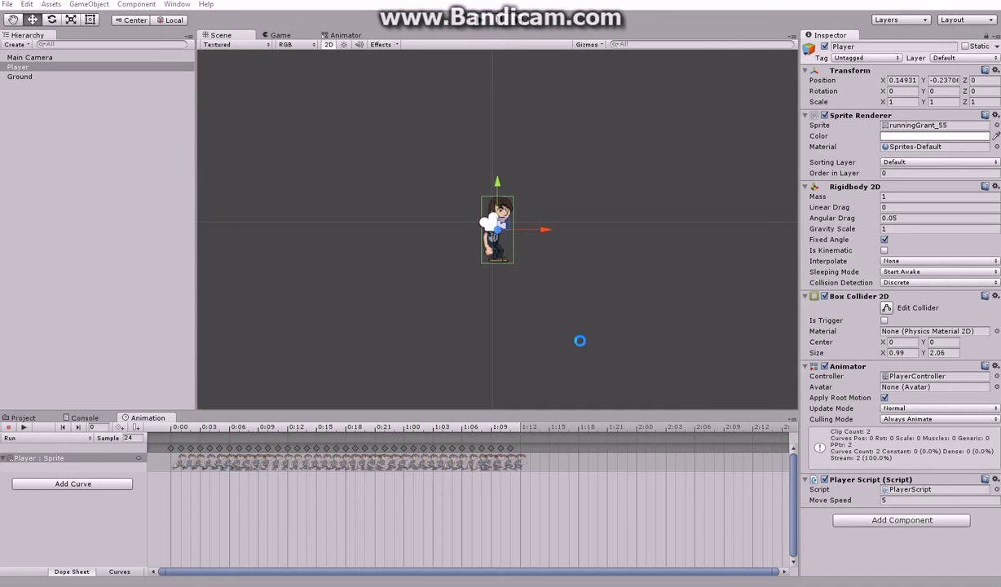
click(482, 24)
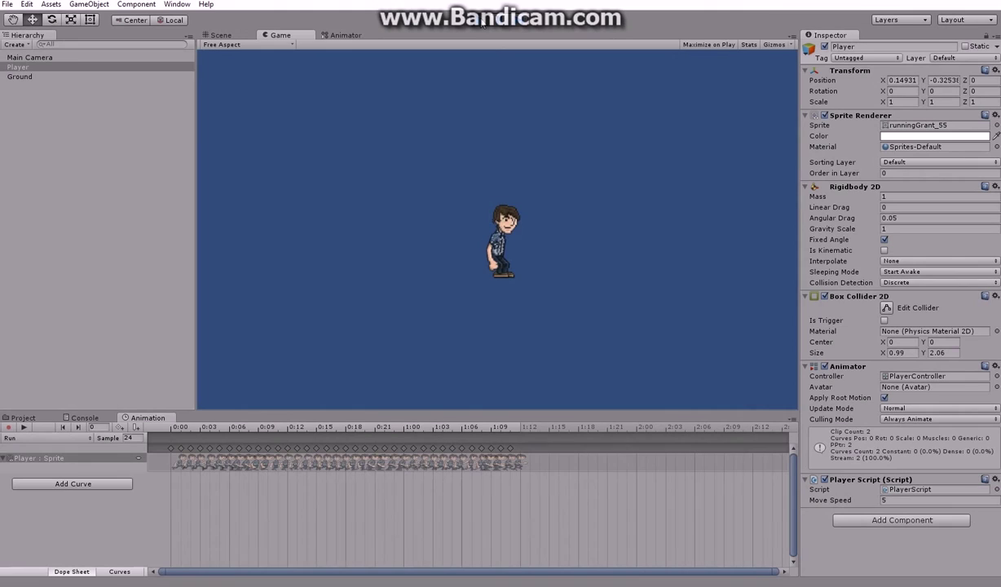
key(Right)
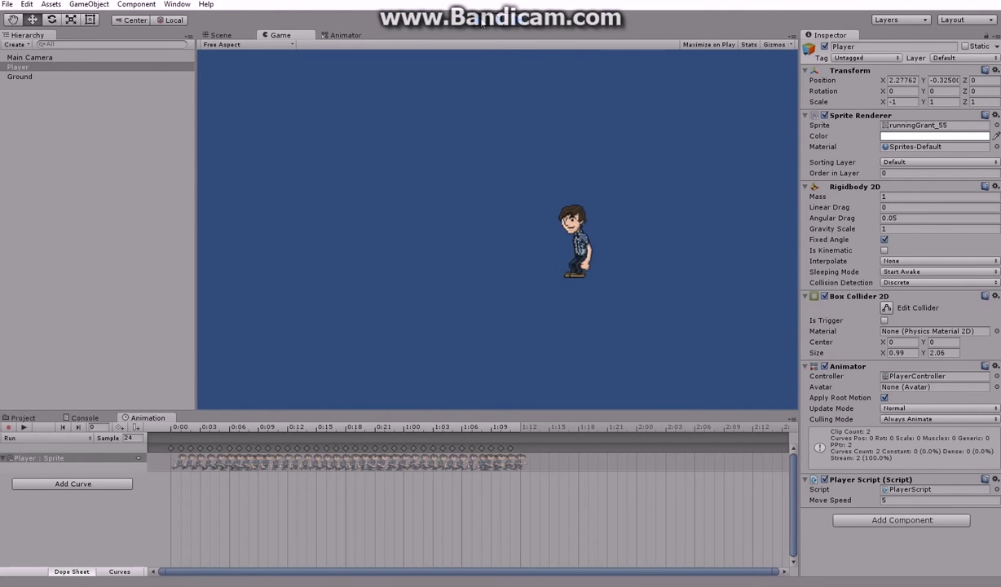
key(Left)
key(Right)
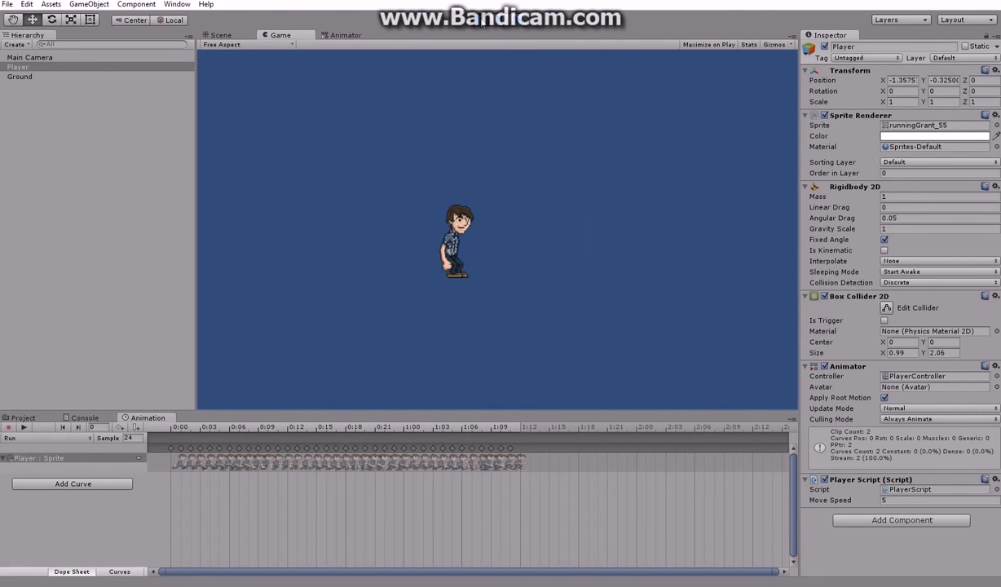
click(482, 21)
- Add an Idle→Run transition with the condition hSpeed Greater 0.05
click(342, 35)
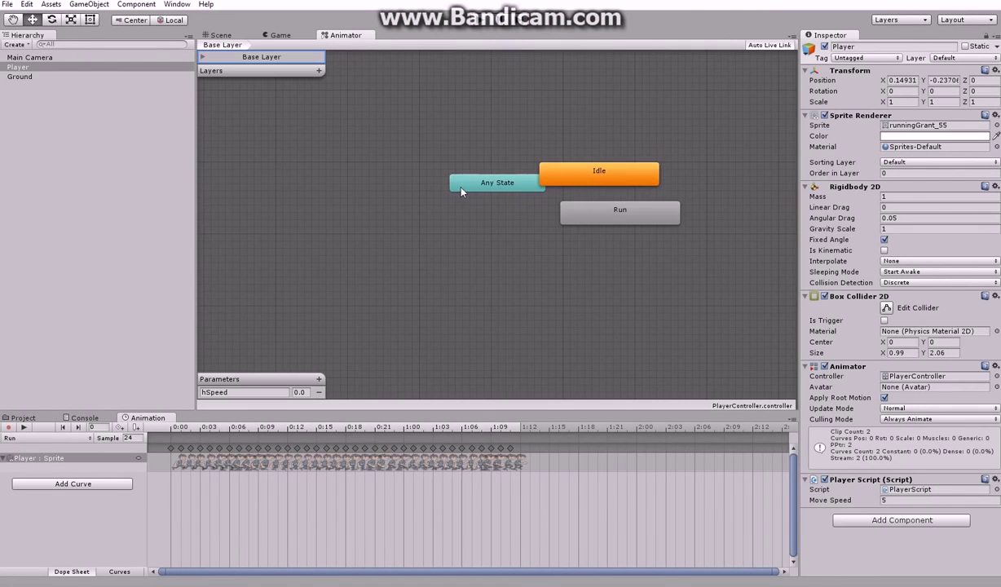
drag(599, 210, 622, 210)
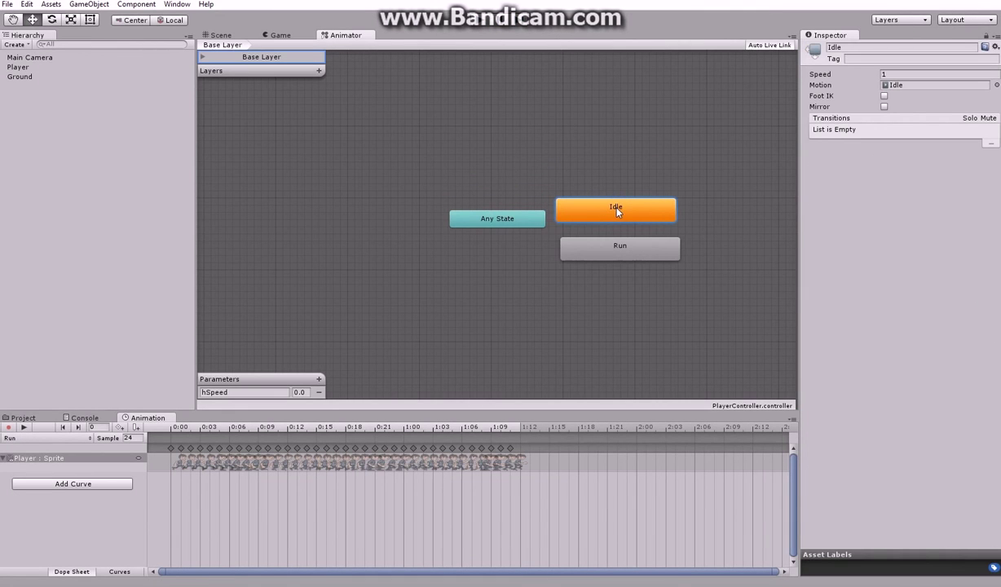
right_click(620, 215)
click(644, 216)
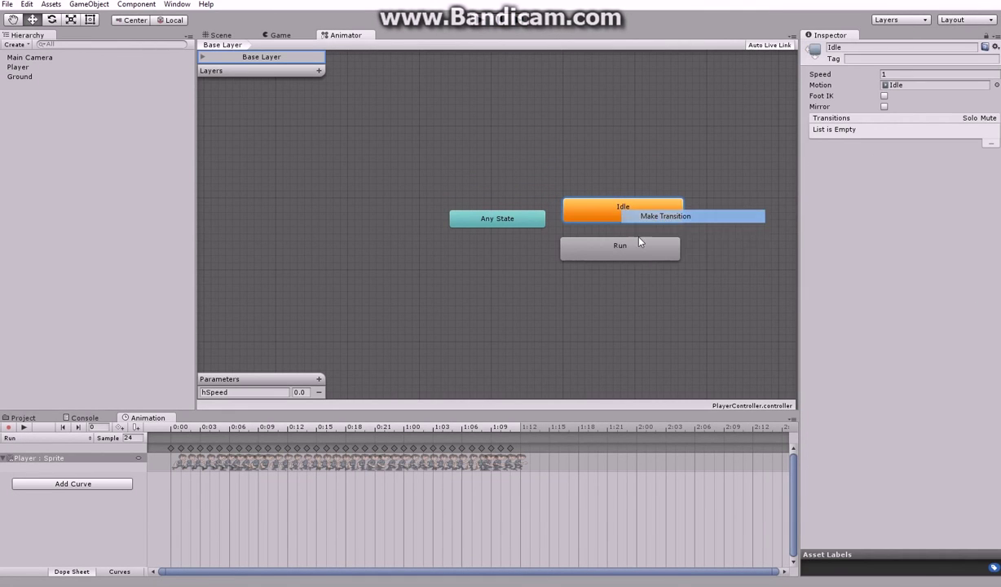
click(619, 244)
click(619, 229)
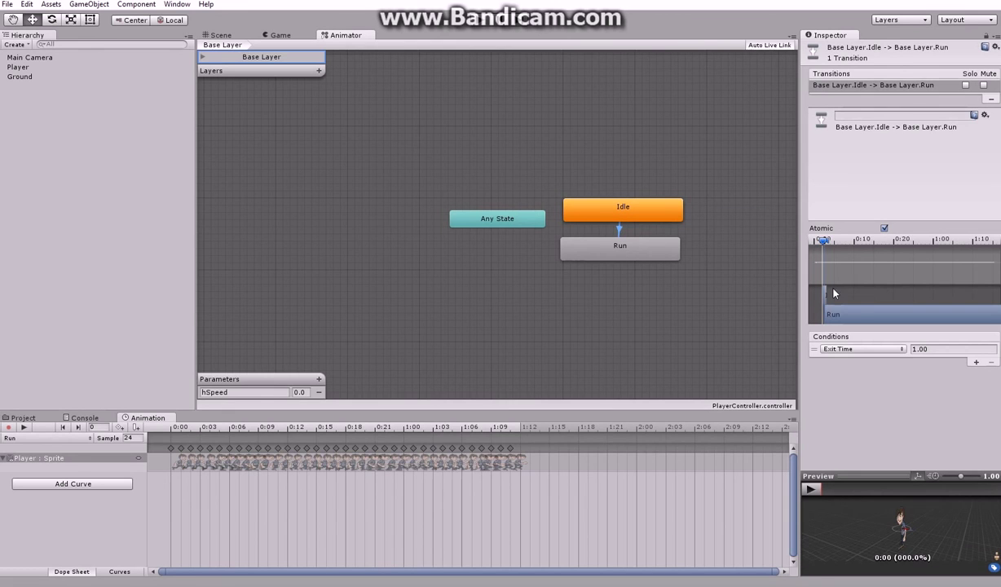
click(896, 350)
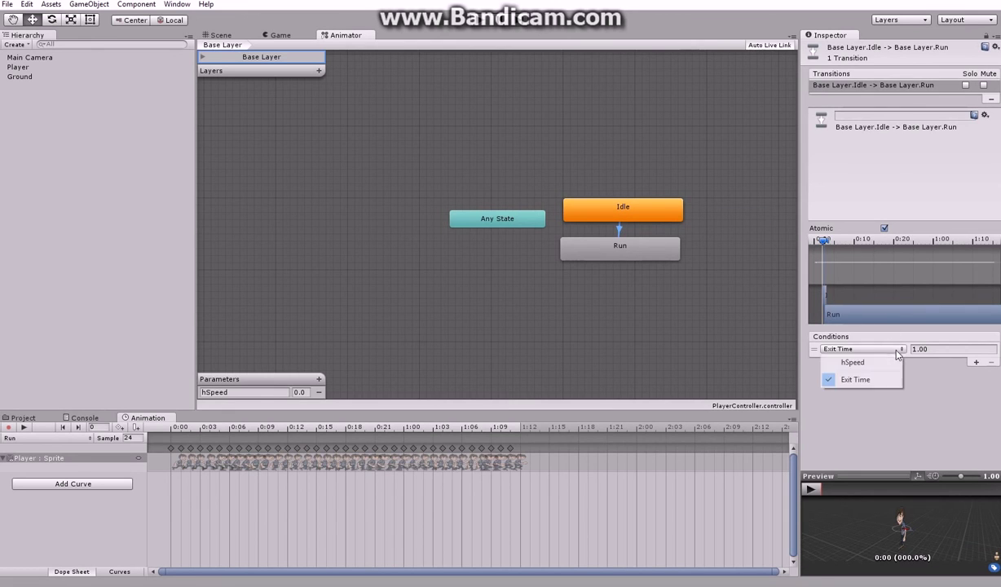
click(852, 362)
click(929, 349)
click(936, 362)
click(978, 349)
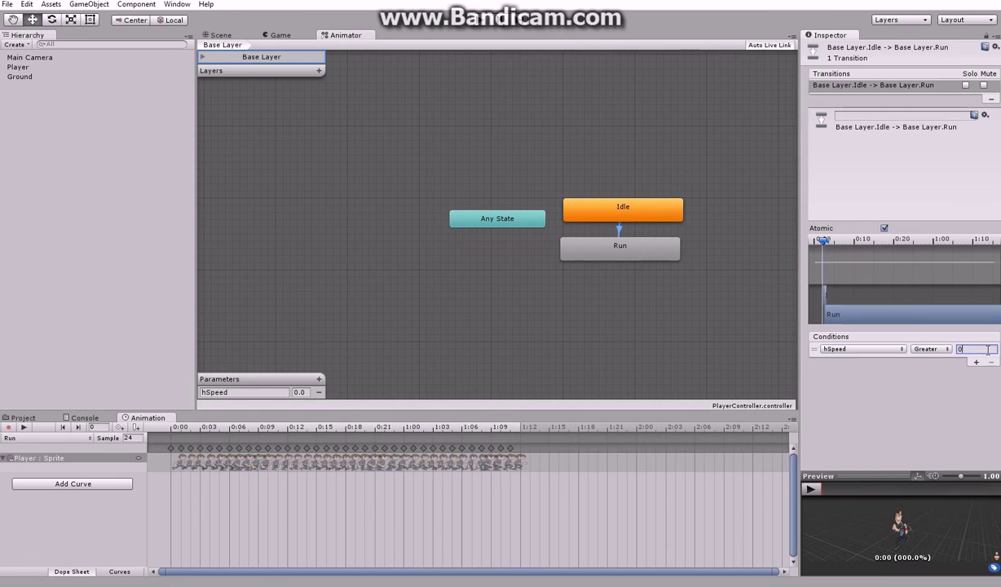
text(0.05)
- Add a Run→Idle transition with the condition hSpeed Less
right_click(620, 250)
click(643, 254)
click(631, 212)
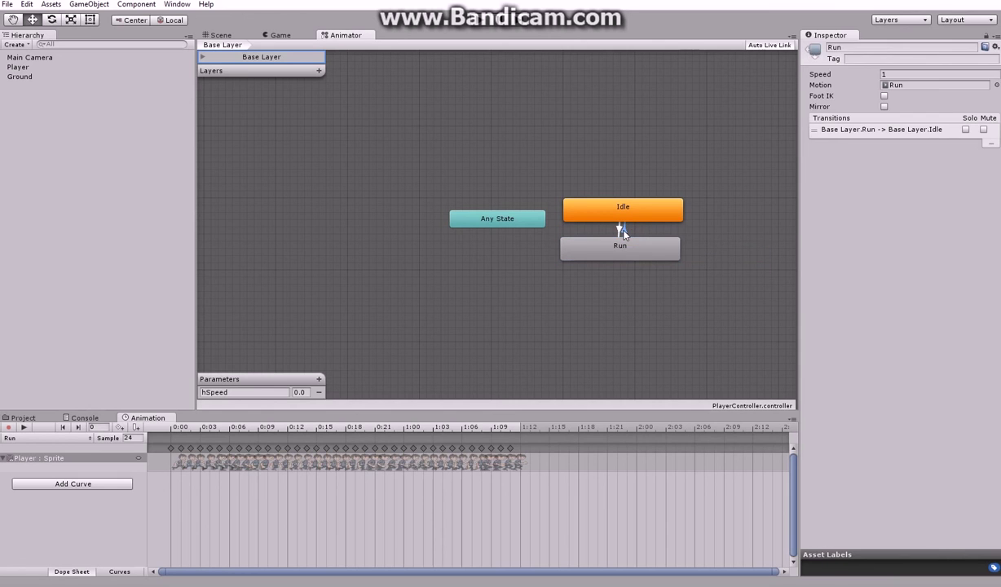
click(621, 231)
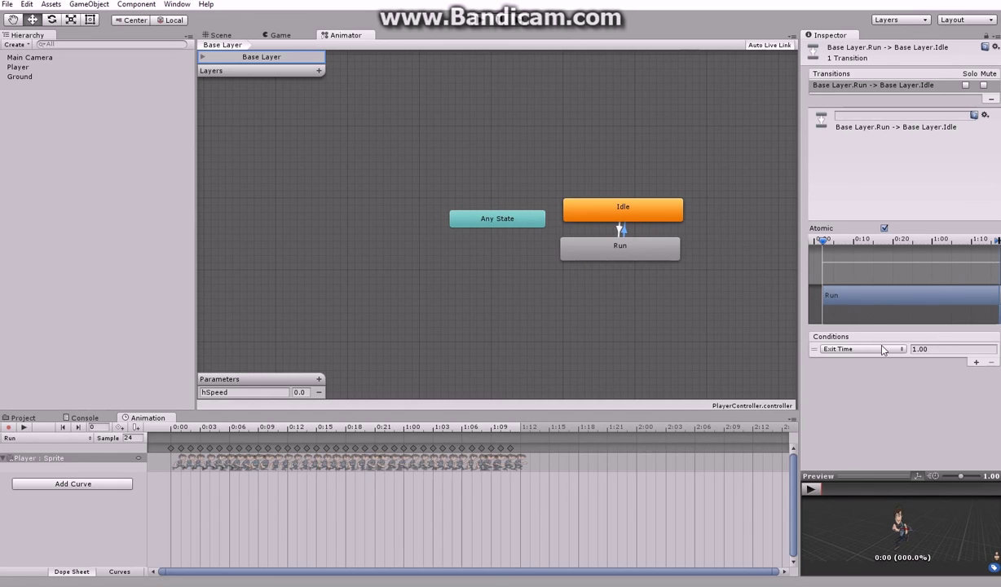
click(839, 349)
click(844, 362)
click(950, 349)
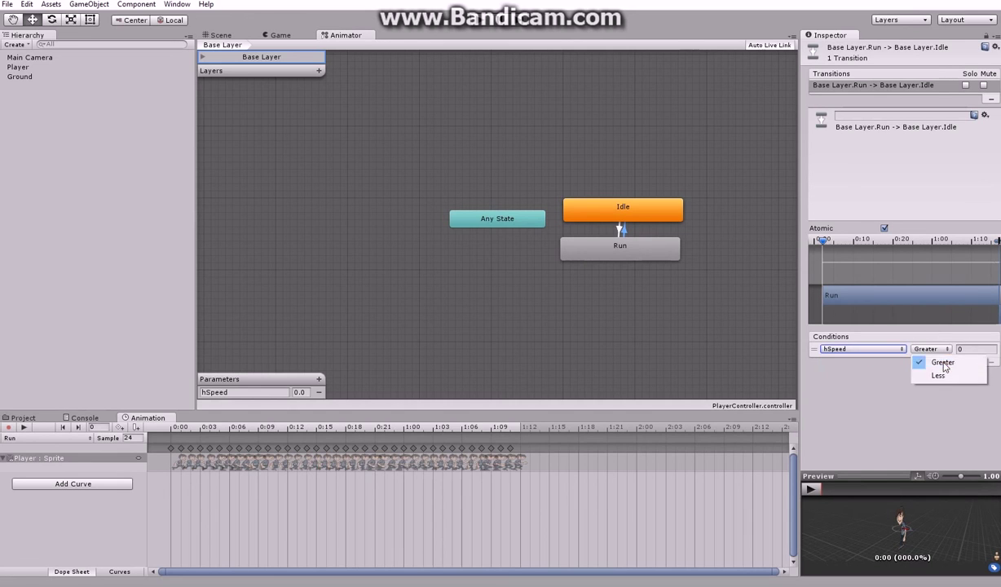
click(933, 374)
click(984, 349)
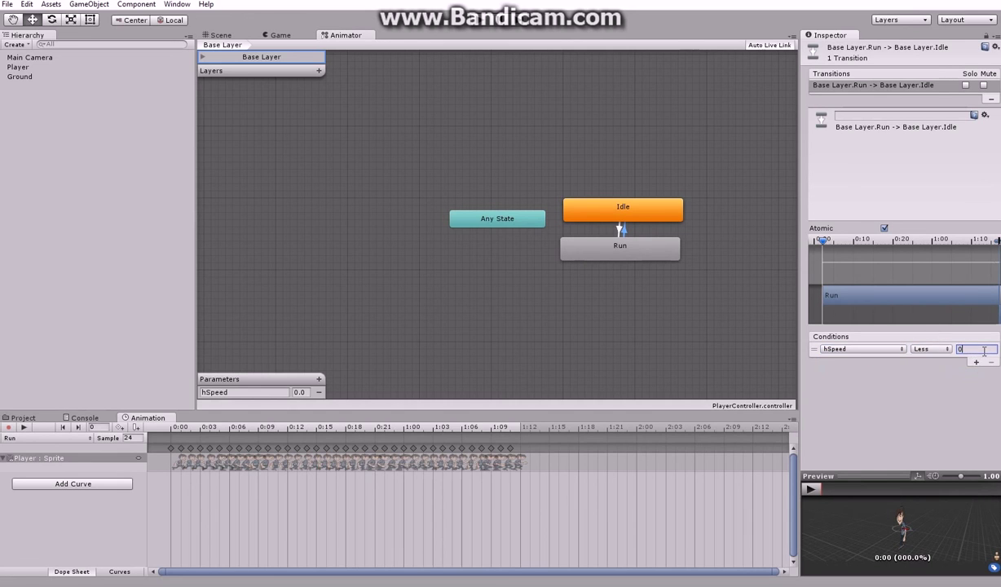
text(.05)
drag(628, 263, 632, 267)
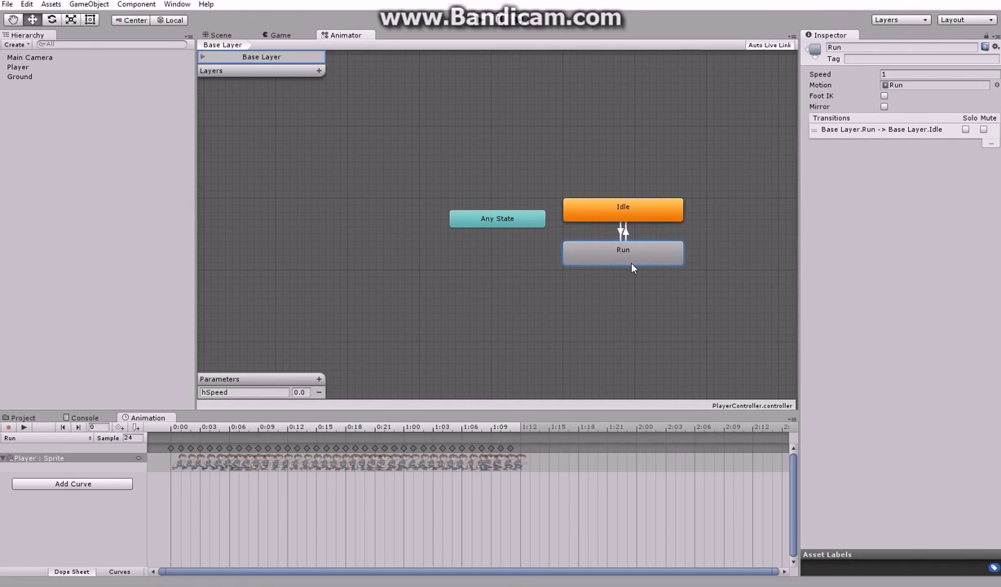
click(471, 27)
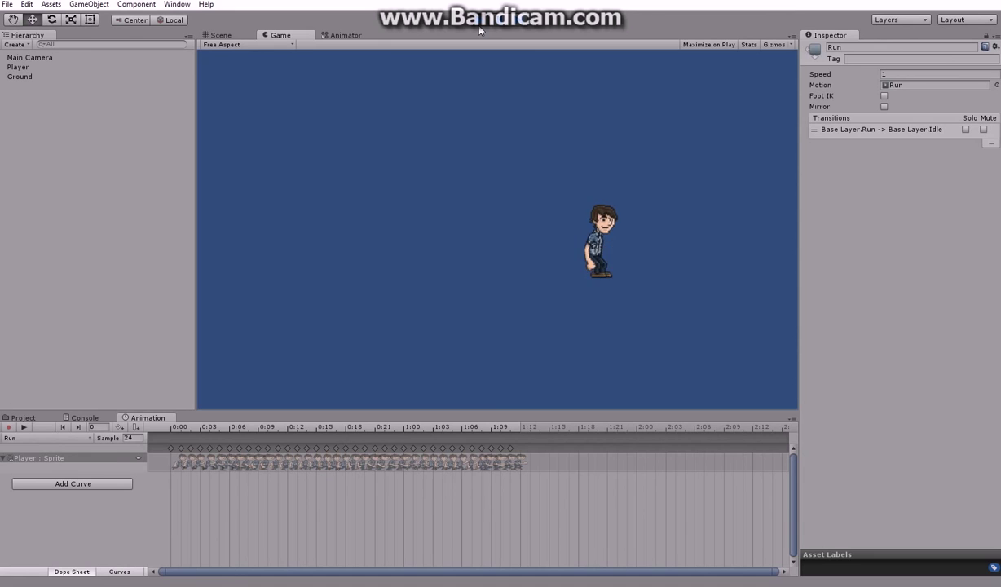
- Run the character left and right to check the Run and Idle animations and turning
key(Left)
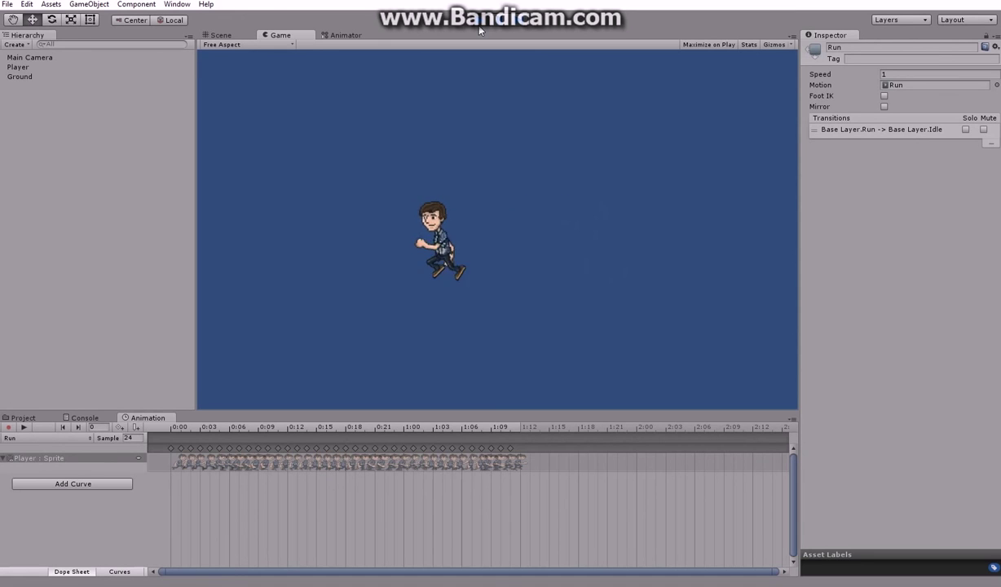
key(Right)
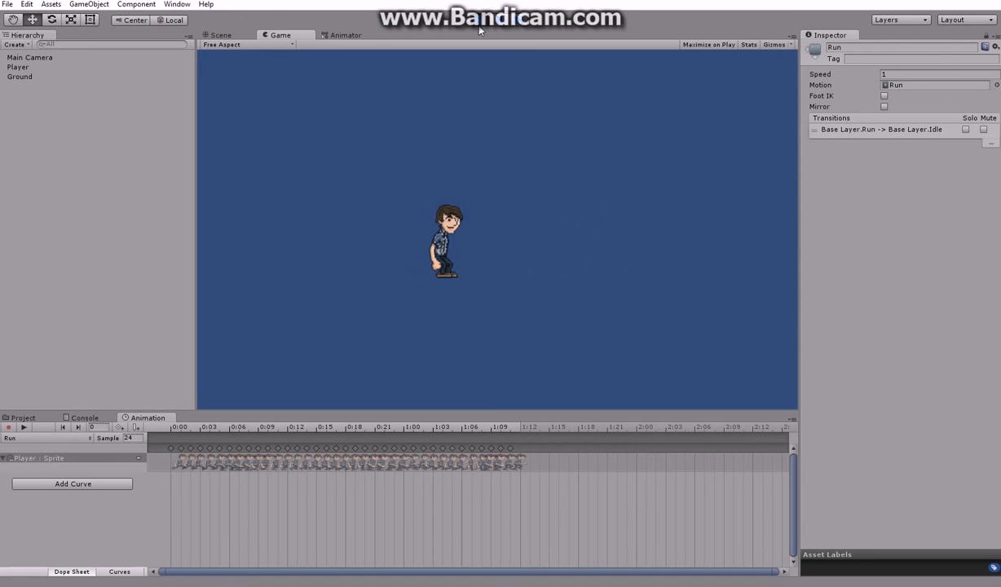